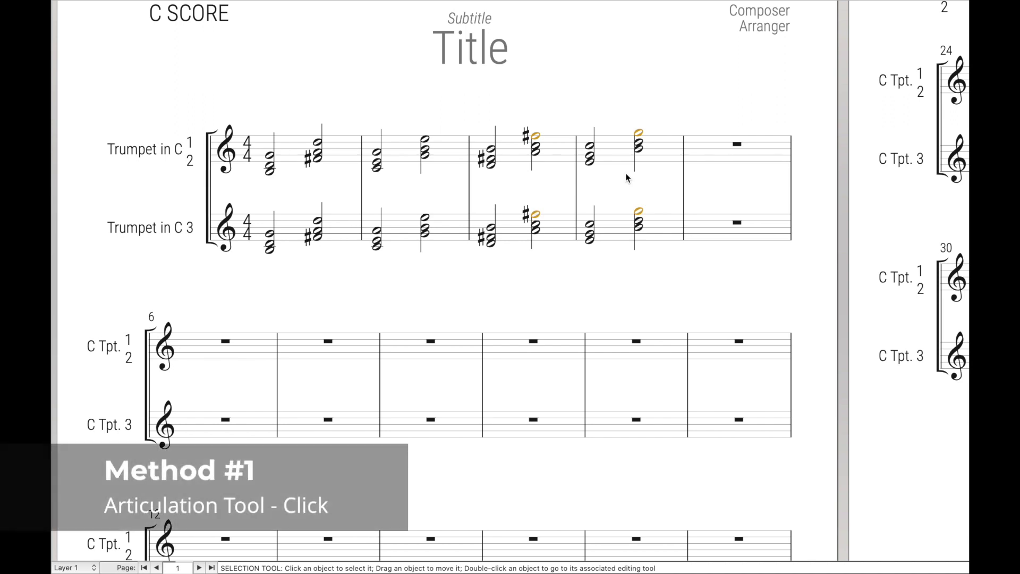
# Add wedge articulation #2 below the first chord of measure 4 in Trumpet in C 1/2
pyautogui.click(958, 162)
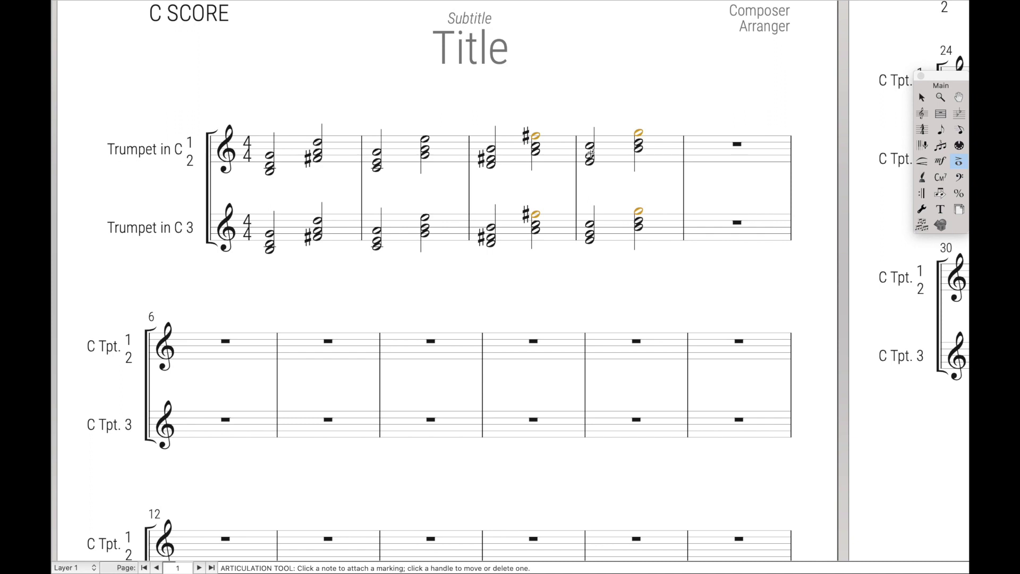
pyautogui.click(591, 155)
pyautogui.click(475, 140)
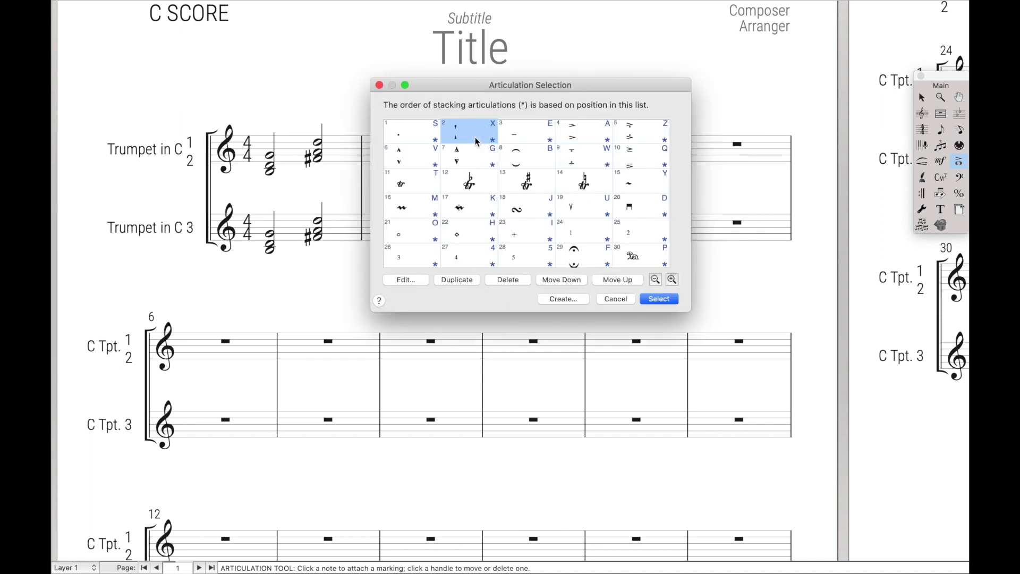
pyautogui.click(655, 299)
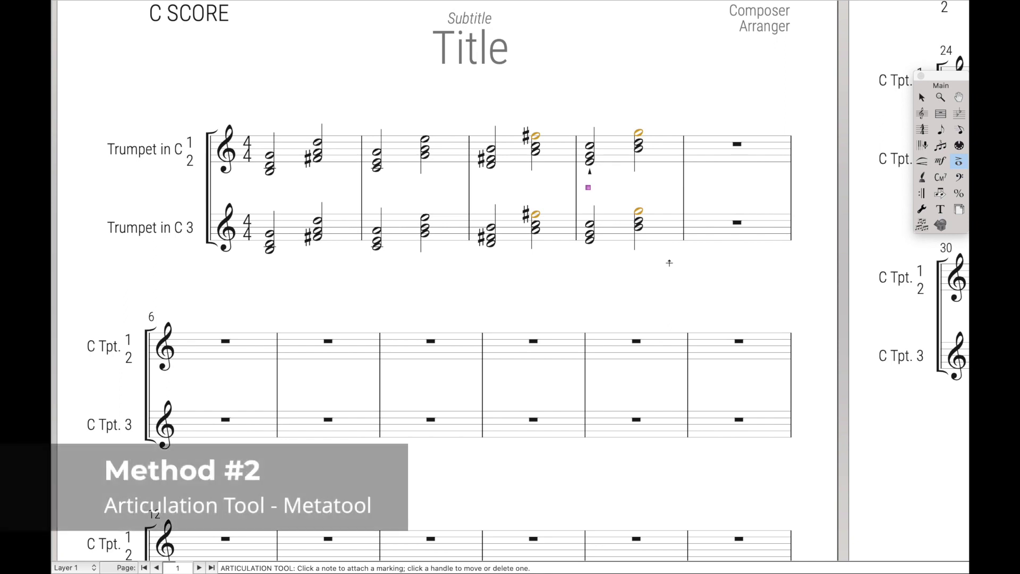
# Delete the wedge from the measure 4 chord and cancel the articulation choices without adding one
pyautogui.press('Delete')
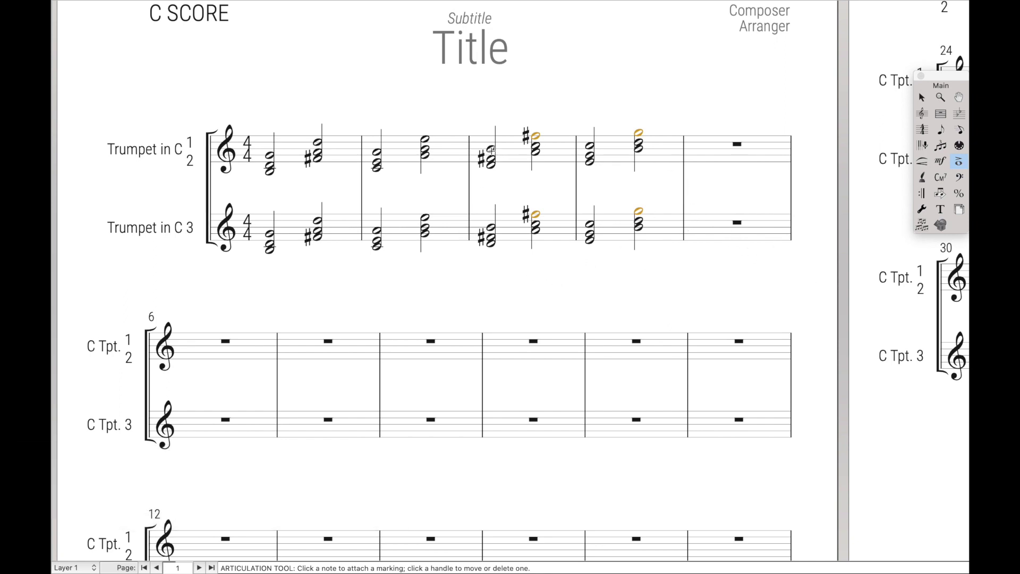
pyautogui.click(491, 155)
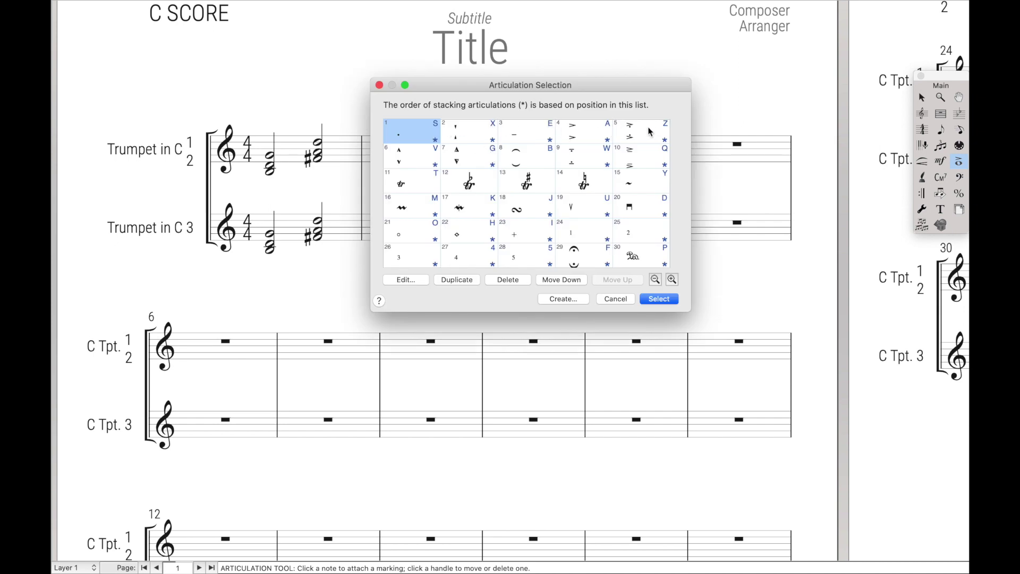
pyautogui.click(607, 300)
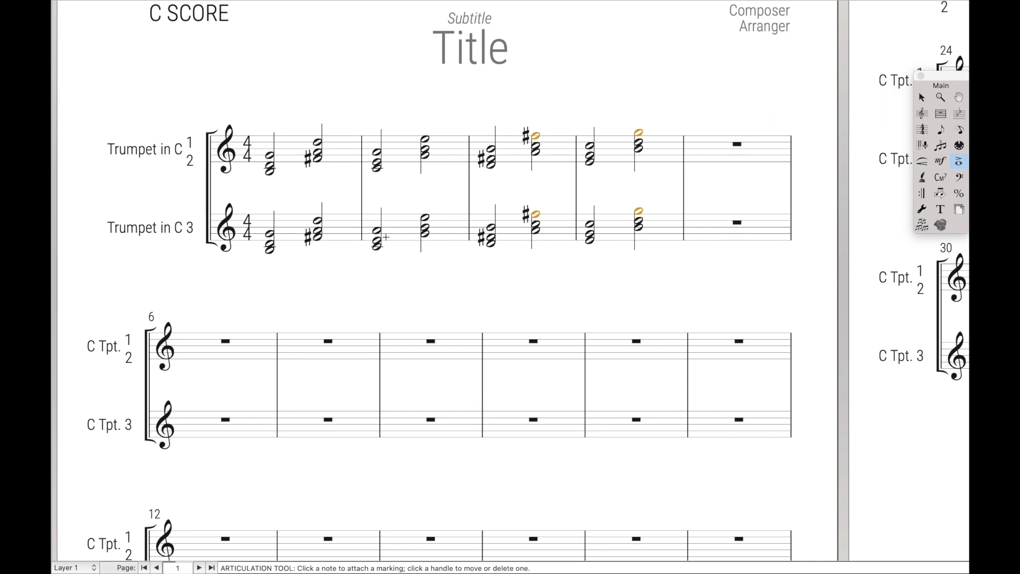
# Accent both measure 2 chords of Trumpet in C 3, below the first and above the second
pyautogui.click(377, 241)
pyautogui.click(429, 222)
pyautogui.moveTo(363, 145); pyautogui.dragTo(450, 179)
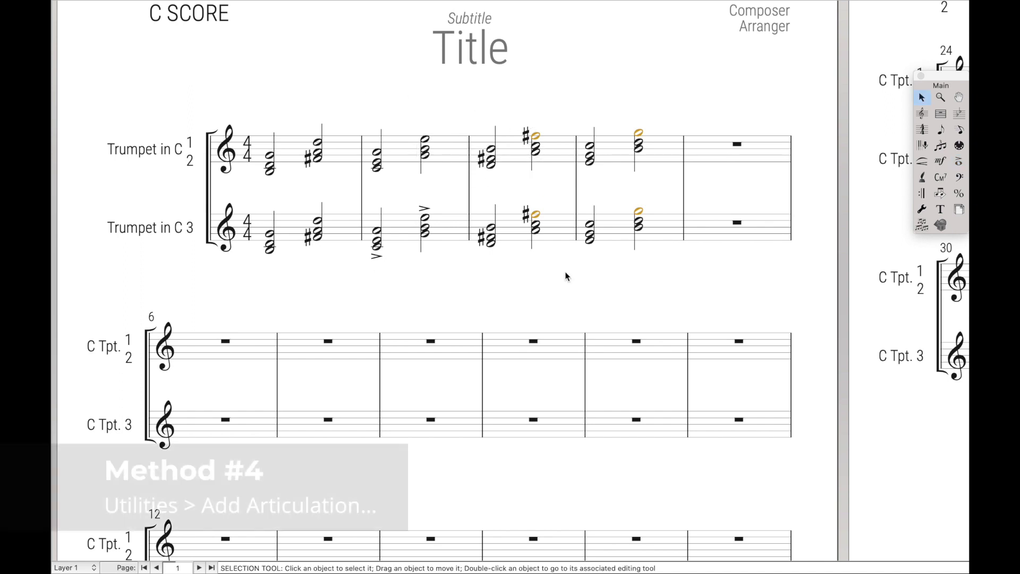
# Apply articulation #8 to measure 2 of Trumpet in C 1/2 using Utilities > Apply Articulation
pyautogui.click(399, 154)
pyautogui.moveTo(256, 3)
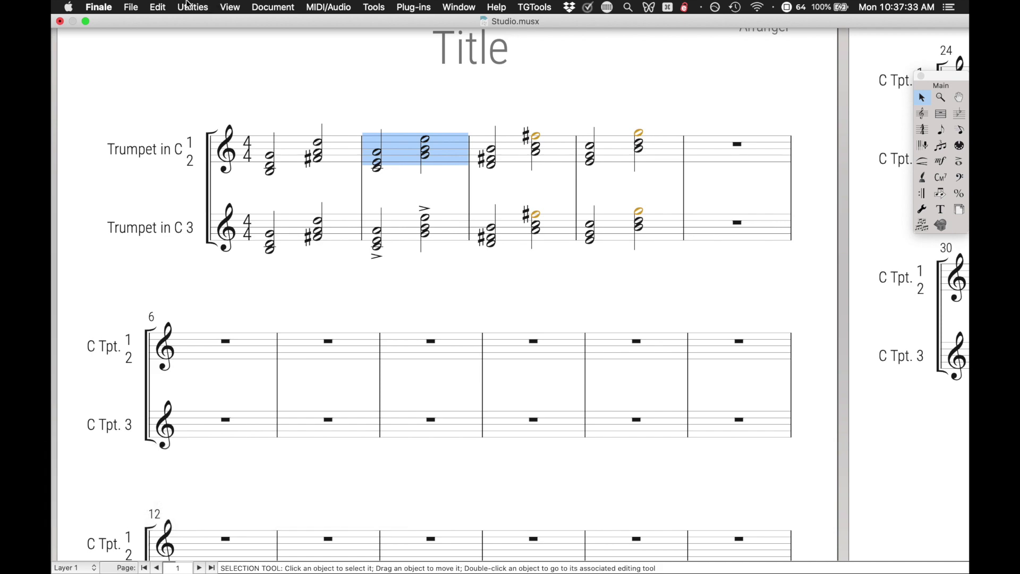
pyautogui.click(191, 7)
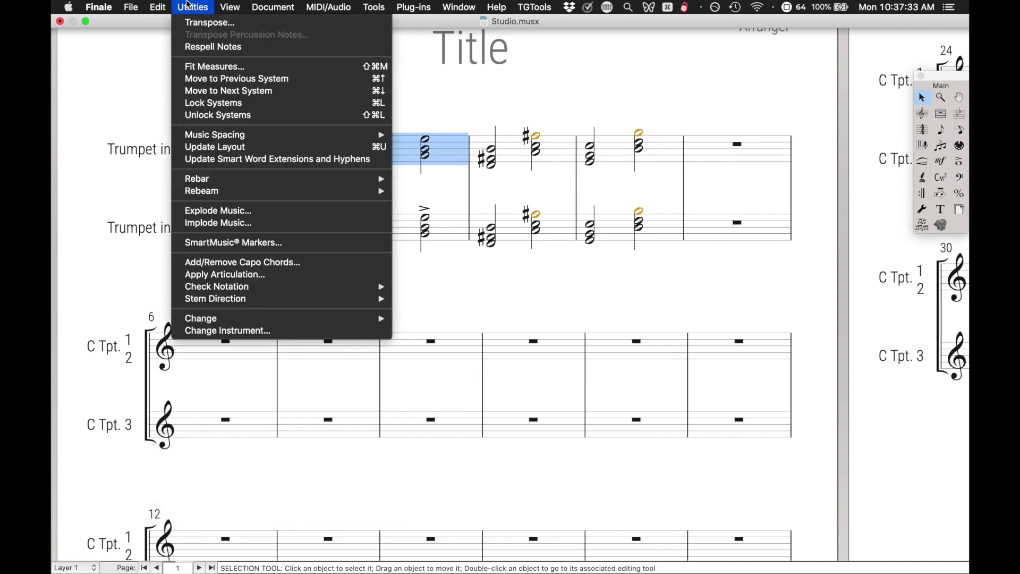
pyautogui.click(225, 274)
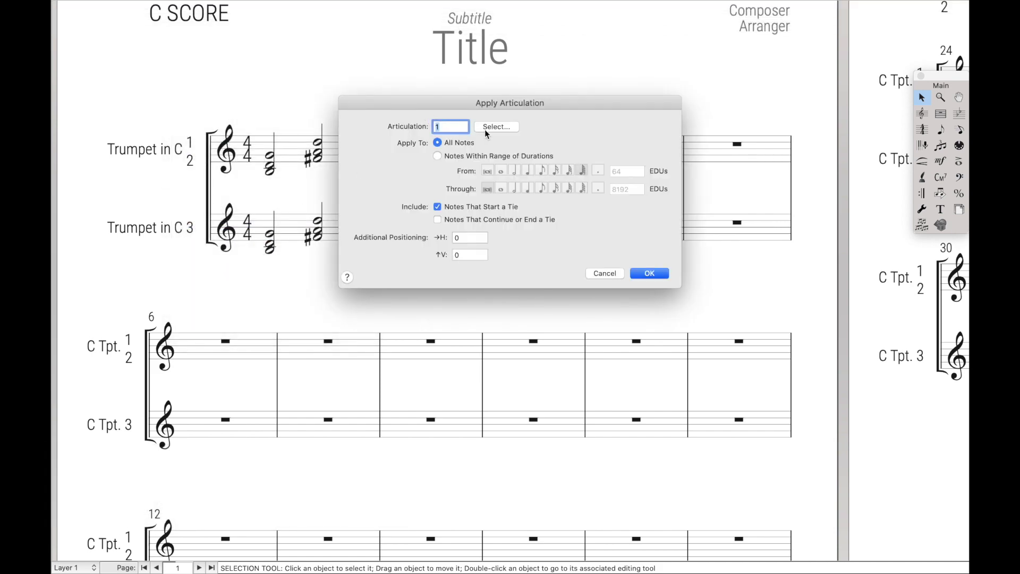
pyautogui.click(489, 133)
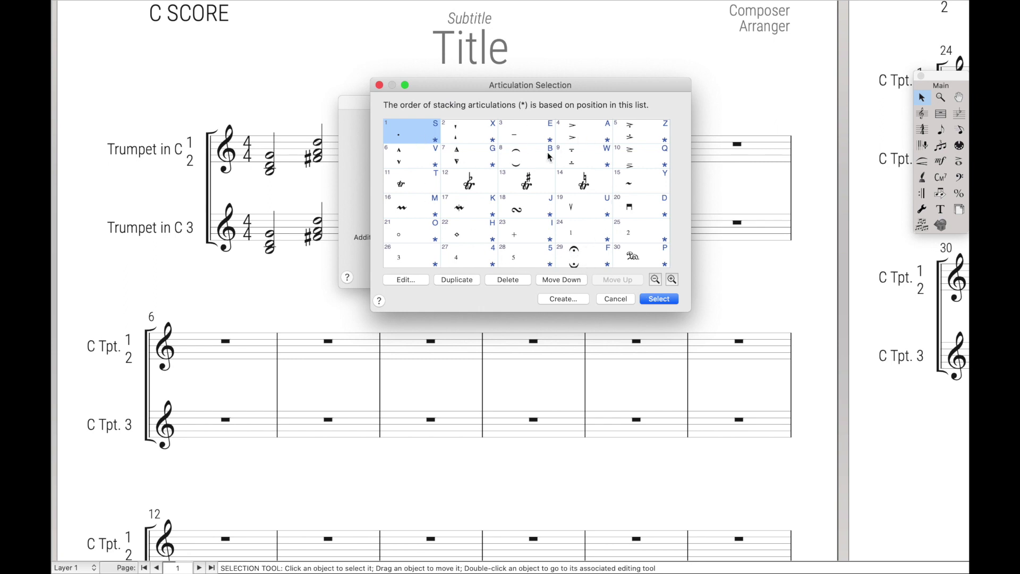
pyautogui.click(509, 163)
pyautogui.click(659, 298)
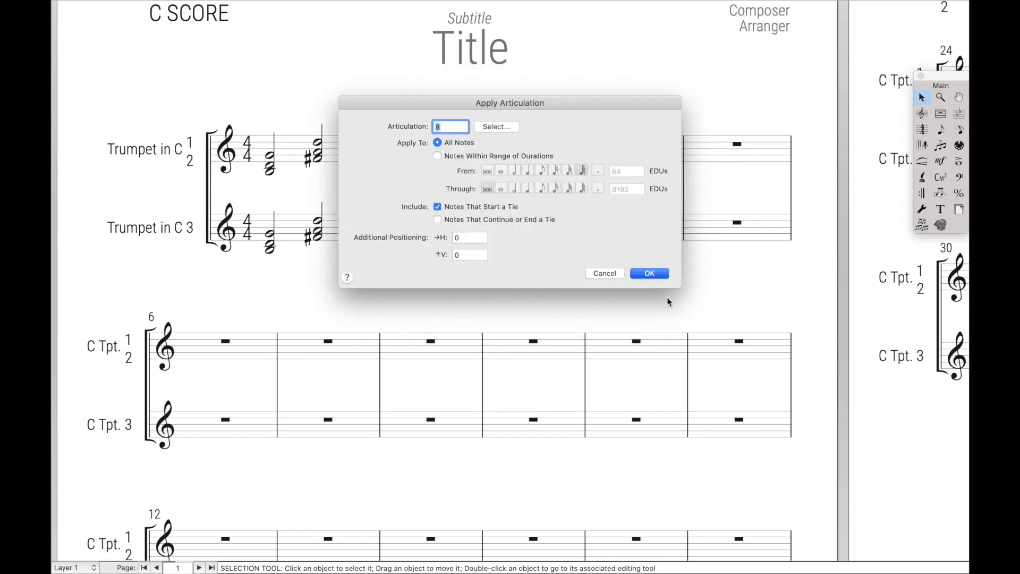
pyautogui.click(652, 273)
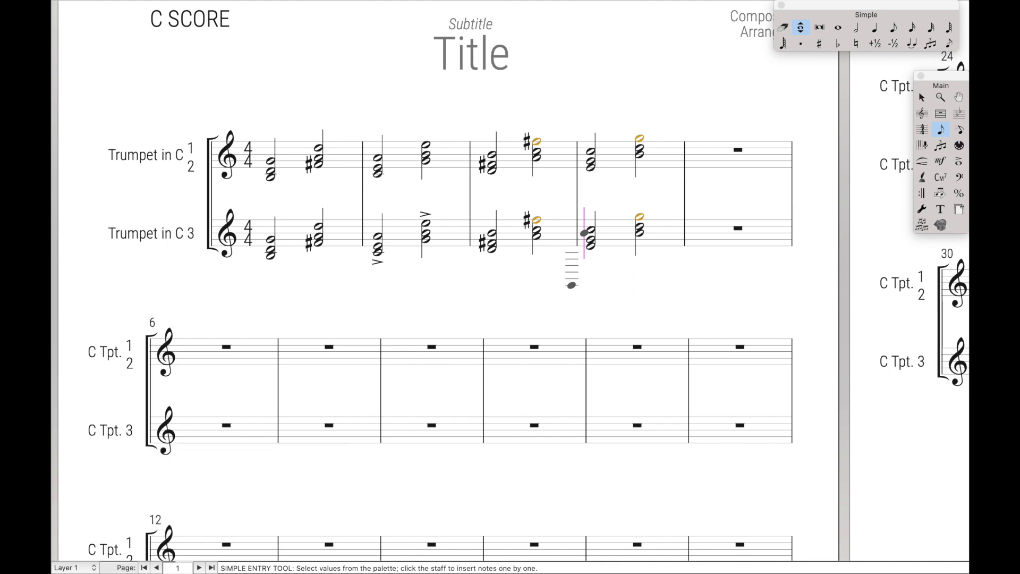
# Accent the beat 3 chord of measure 4 in Trumpet in C 3, undoing a stray pitch change
pyautogui.click(640, 237)
pyautogui.press('Up')
pyautogui.press('super+z')
pyautogui.press('super+z')
pyautogui.press('*')
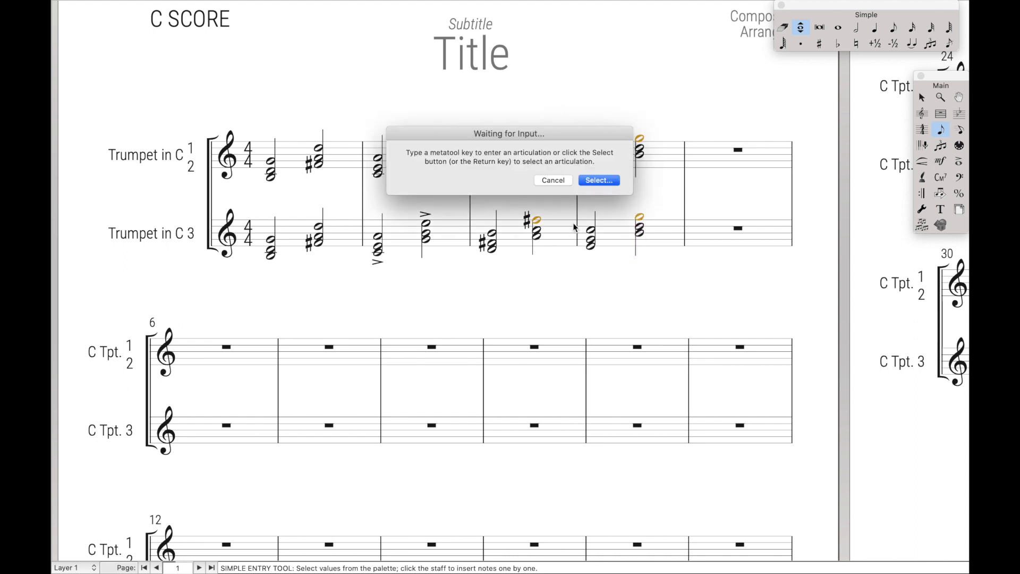
pyautogui.press('a')
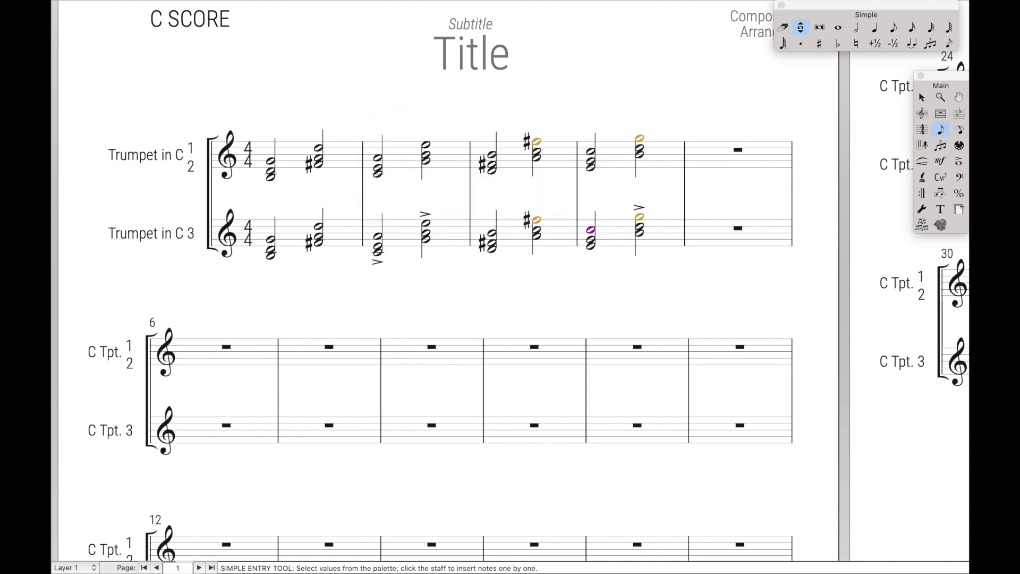
# Add a staccato to the second chord of measure 1
pyautogui.press('Left')
pyautogui.press('Left')
pyautogui.press('Left')
pyautogui.press('Left')
pyautogui.hotkey('shift', 'a')
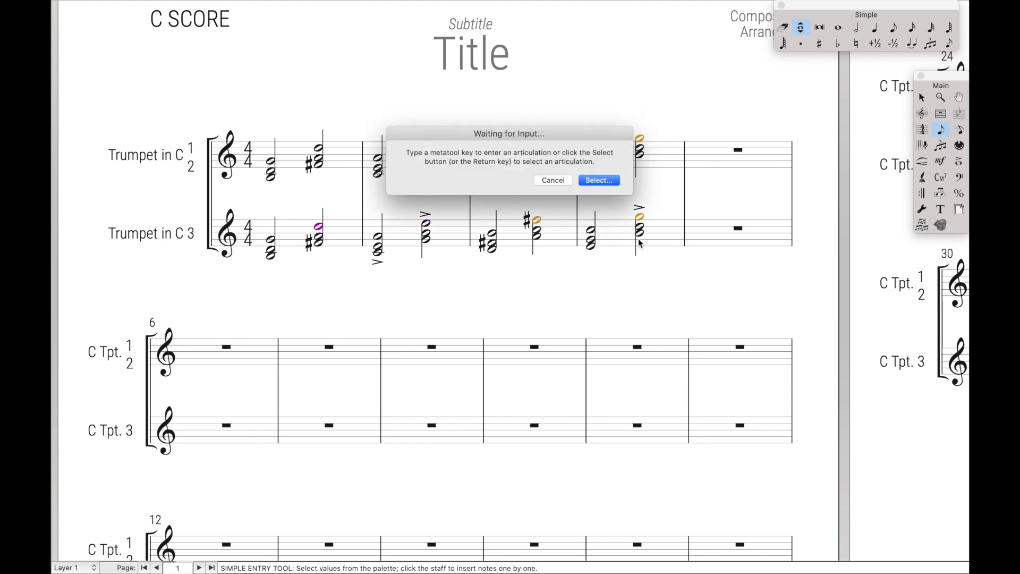
pyautogui.press('s')
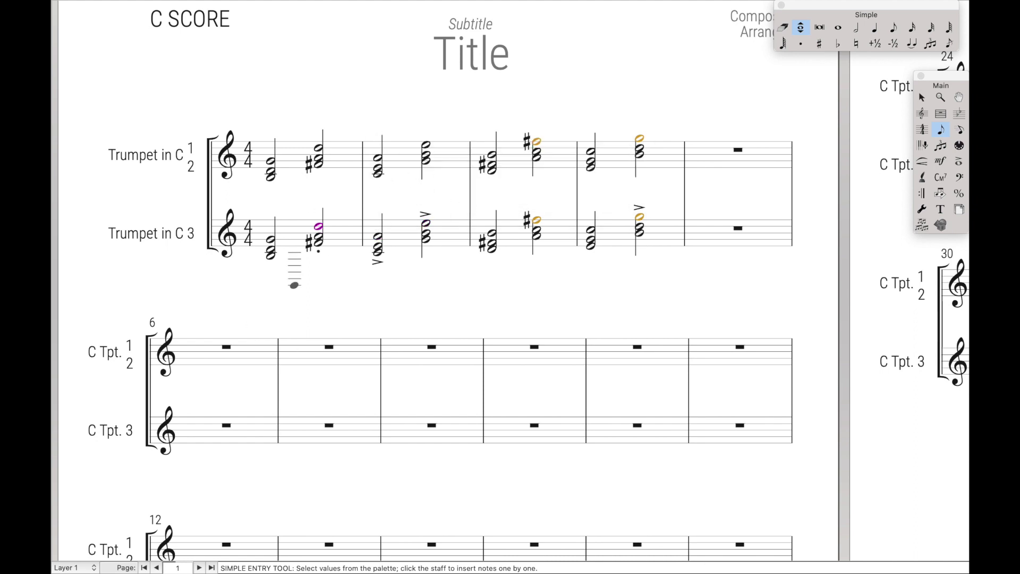
# With the Articulation tool, select the measure 1 articulations and the accent on the measure 4 chord
pyautogui.hotkey('ctrl', 'alt', 'a')
pyautogui.moveTo(298, 224); pyautogui.dragTo(342, 307)
pyautogui.moveTo(363, 250); pyautogui.dragTo(336, 273)
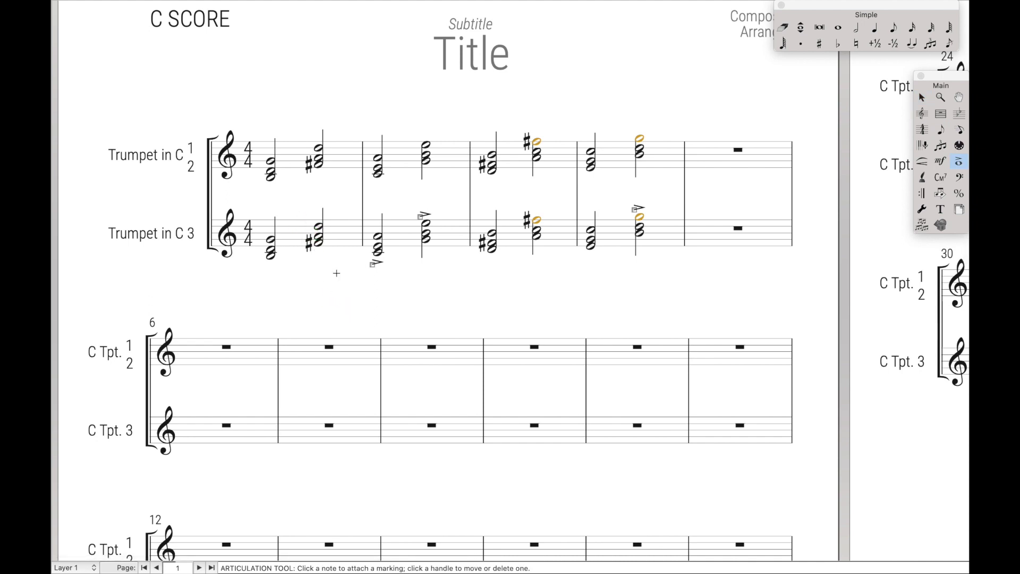
# Delete the measure 4 accent, re-add one through Articulation Selection, then remove it again
pyautogui.press('Delete')
pyautogui.click(866, 192)
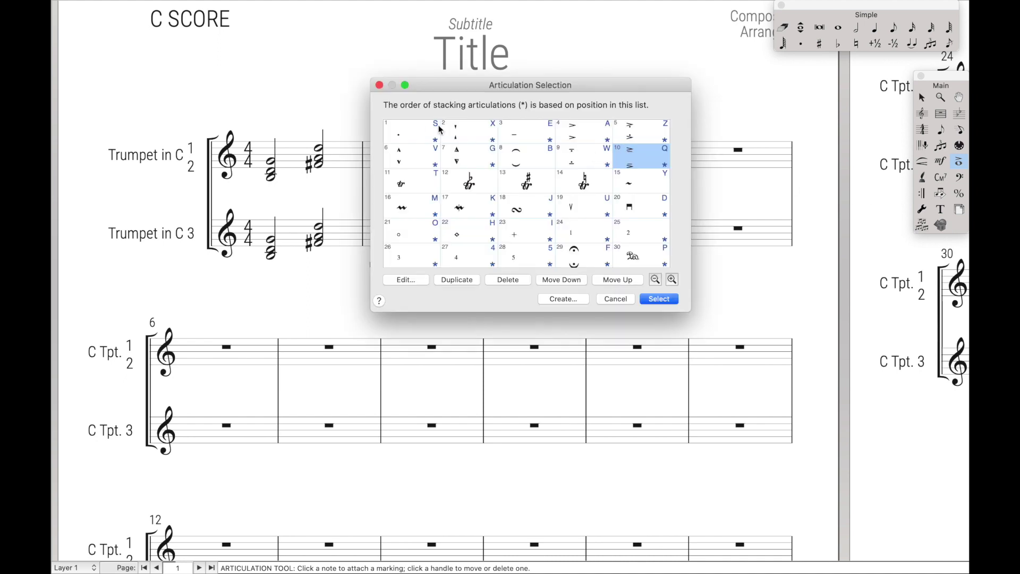
pyautogui.click(583, 139)
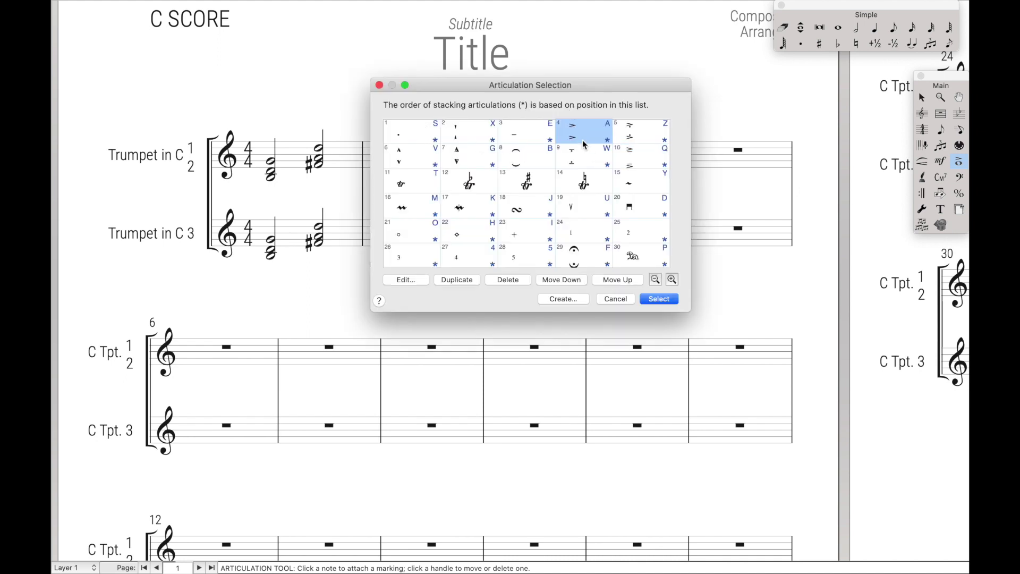
pyautogui.click(664, 301)
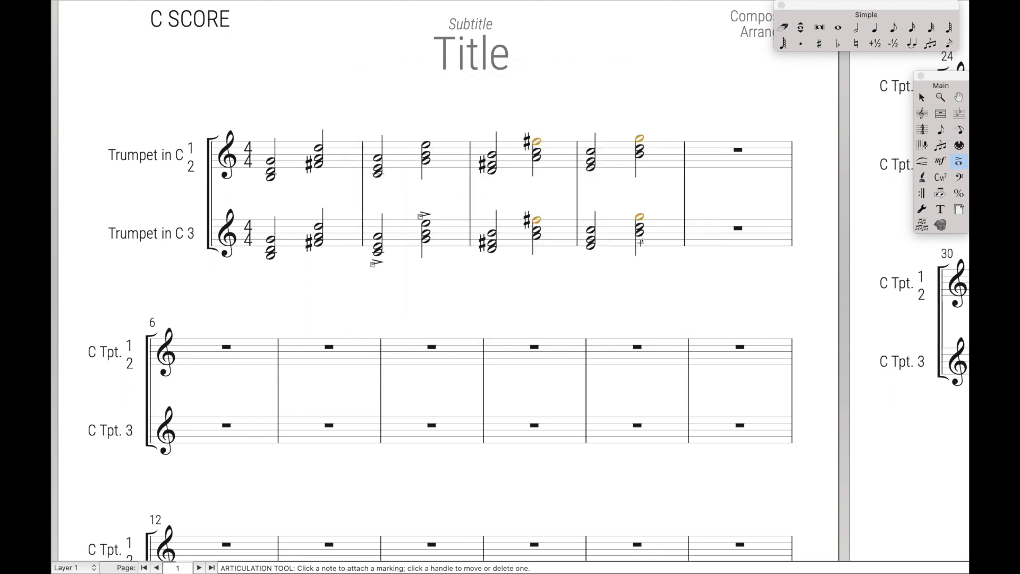
pyautogui.click(641, 242)
pyautogui.click(639, 239)
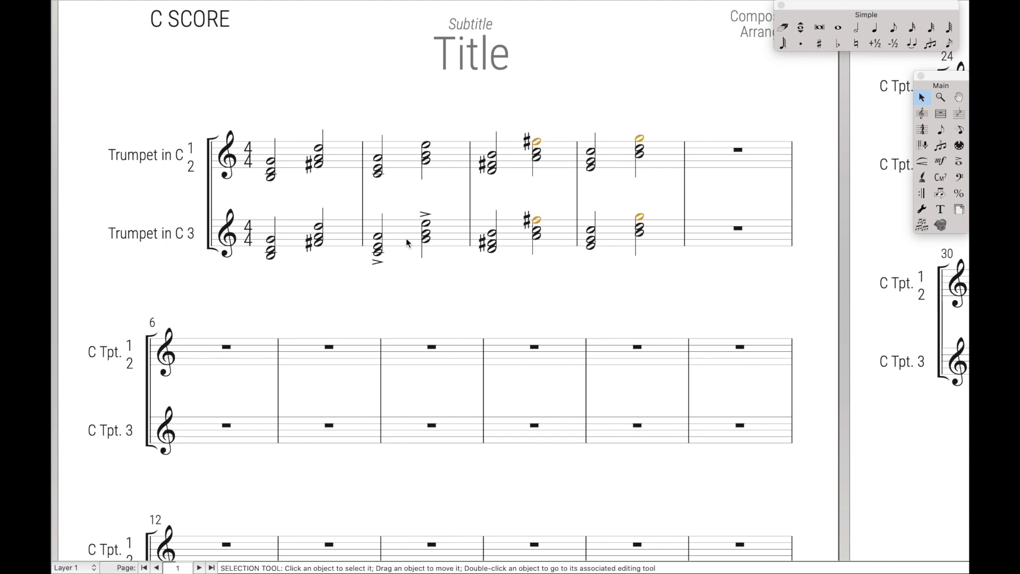
# Set the Edit Filter to Articulations only, with measure 2 of Trumpet in C 3 selected
pyautogui.click(407, 243)
pyautogui.click(158, 6)
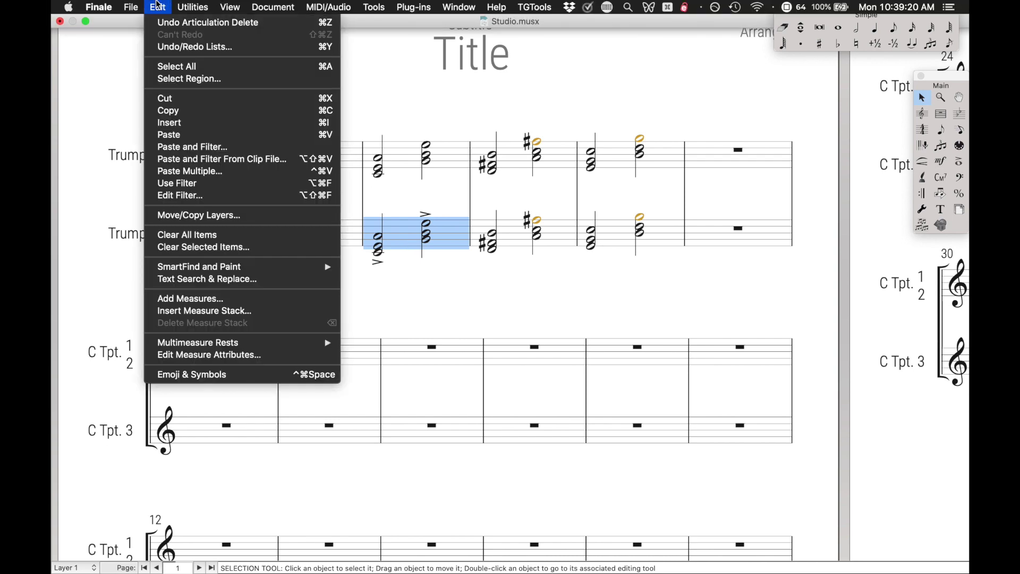
pyautogui.click(195, 198)
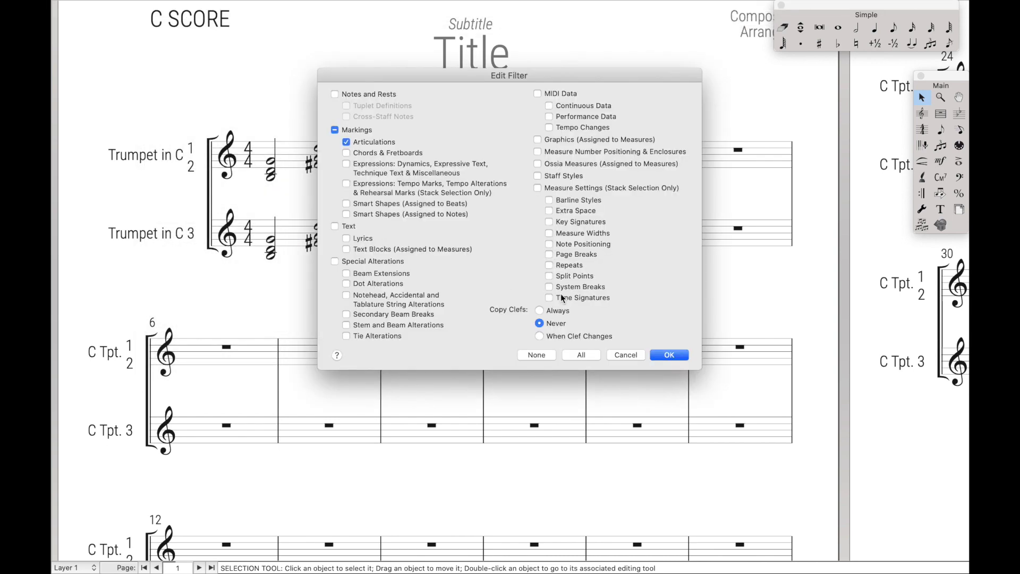
pyautogui.click(536, 354)
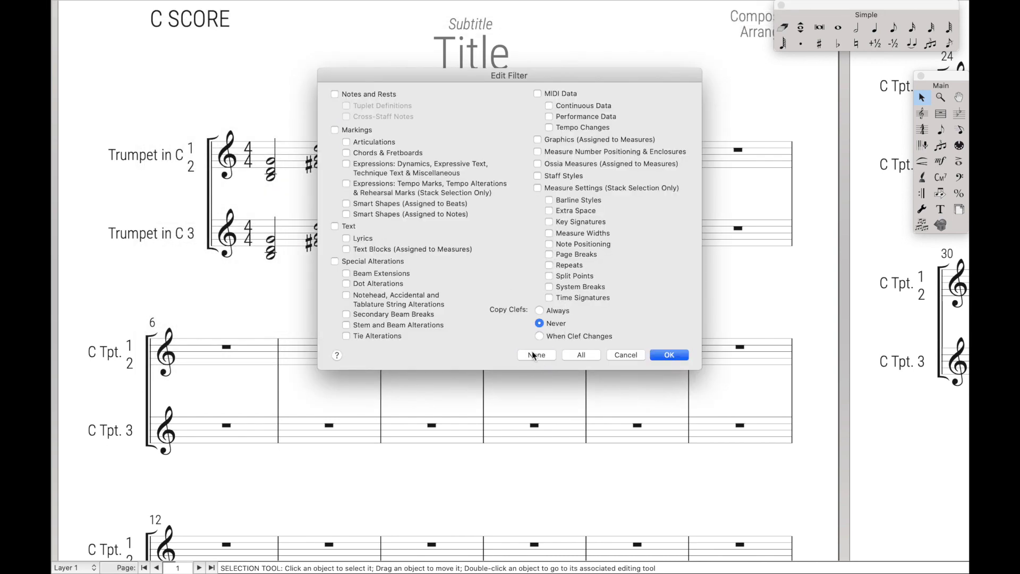
pyautogui.click(375, 144)
pyautogui.click(662, 359)
# Paste the filtered accents into measure 4 of Trumpet in C 3, undoing and repasting once
pyautogui.click(652, 233)
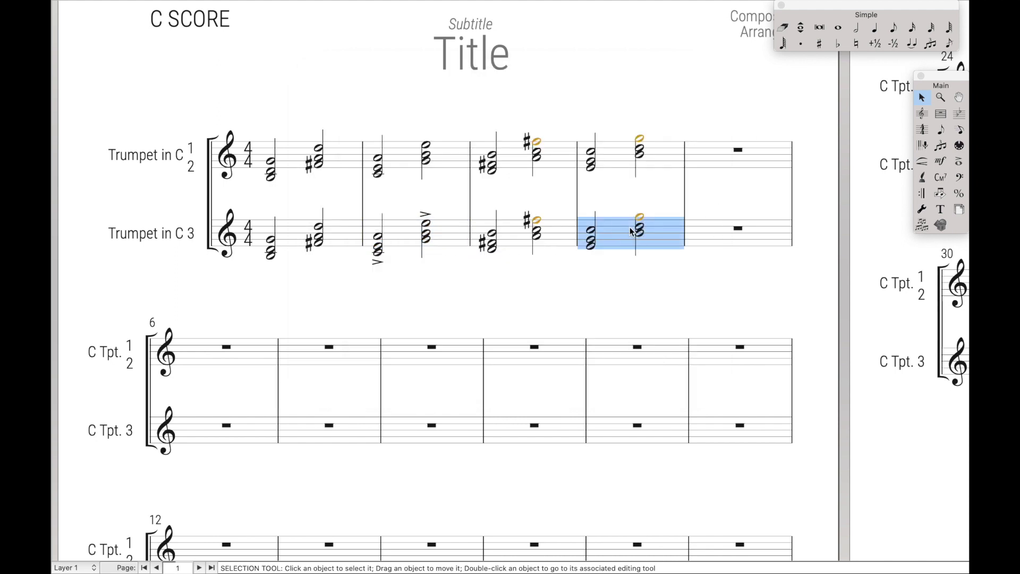
pyautogui.press('super+v')
pyautogui.click(448, 229)
pyautogui.press('super+z')
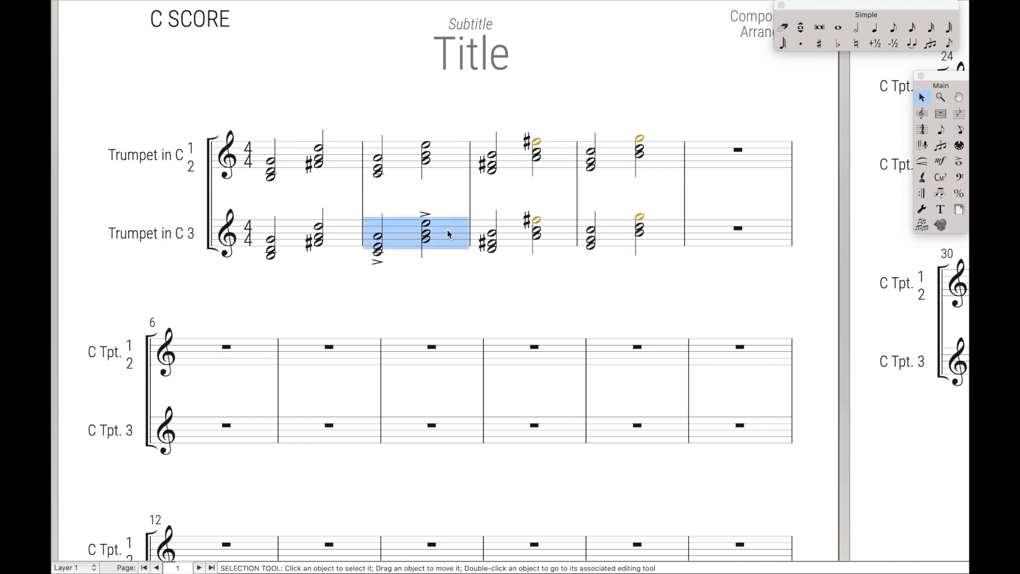
pyautogui.click(620, 245)
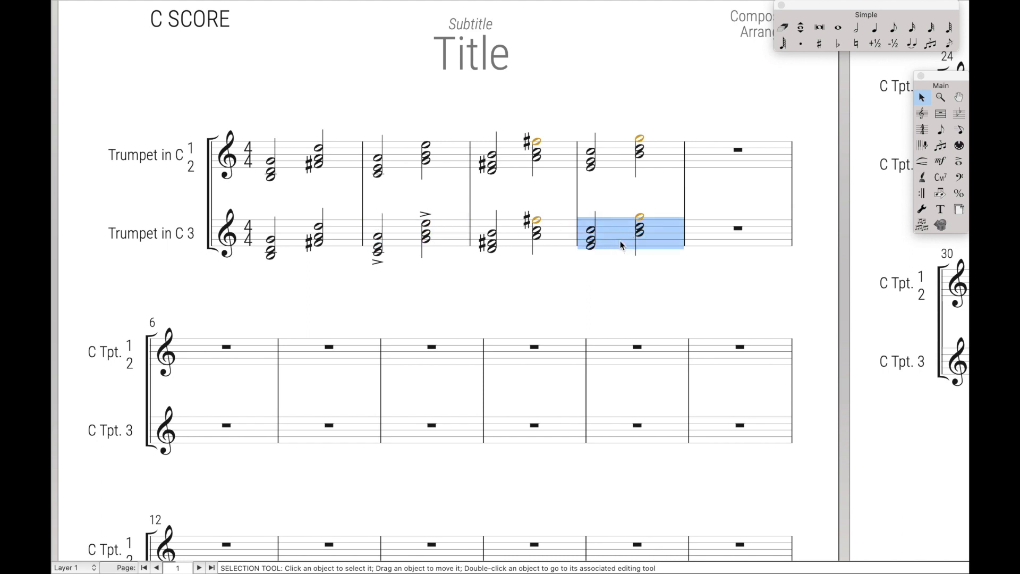
pyautogui.press('super+v')
# Undo the pasted measure 4 accents, then create a new custom smart line with thickness 0
pyautogui.click(601, 190)
pyautogui.press('super+z')
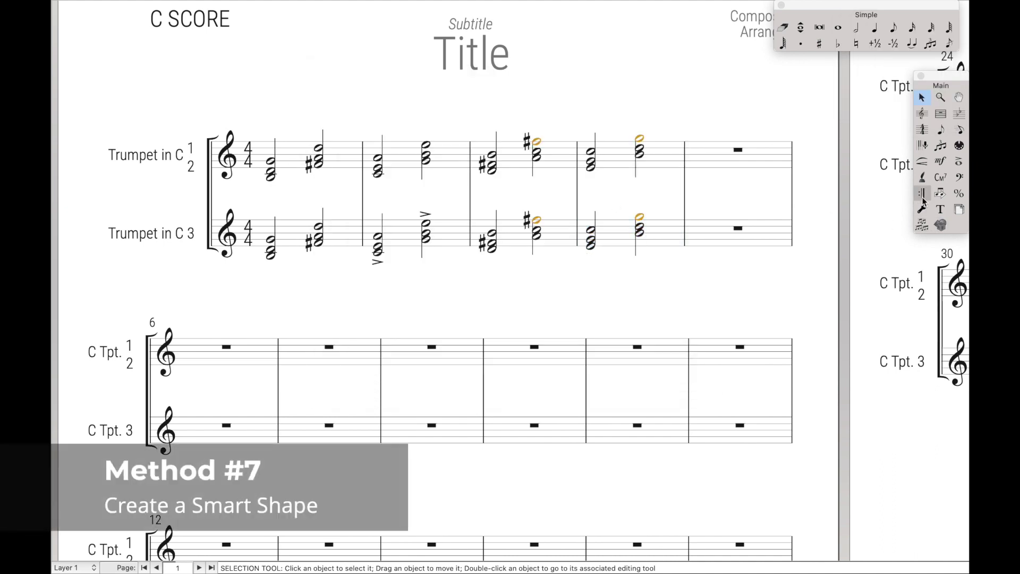
pyautogui.click(923, 166)
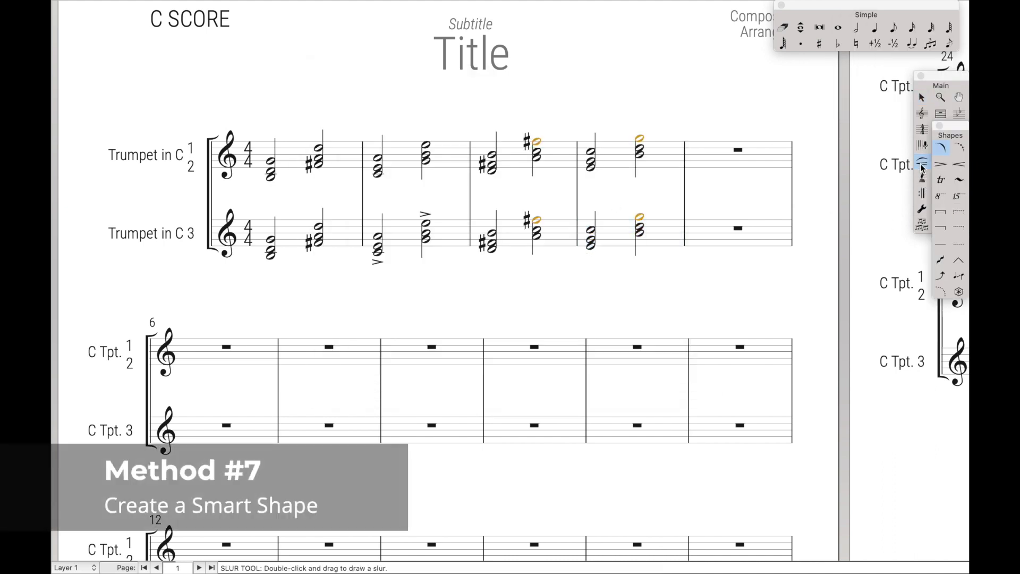
pyautogui.keyDown('alt'); pyautogui.click(959, 294); pyautogui.keyUp('alt')
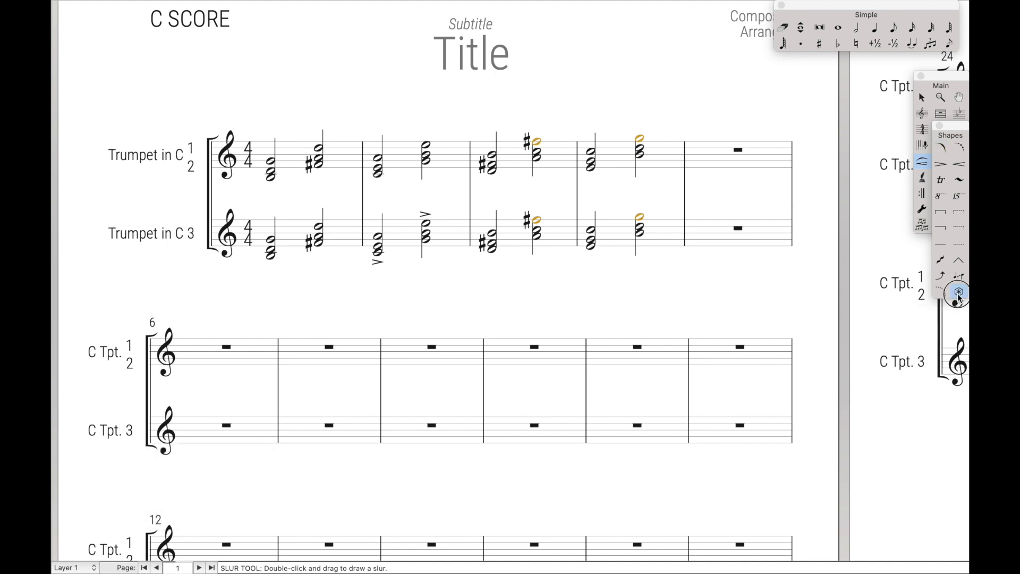
pyautogui.click(527, 307)
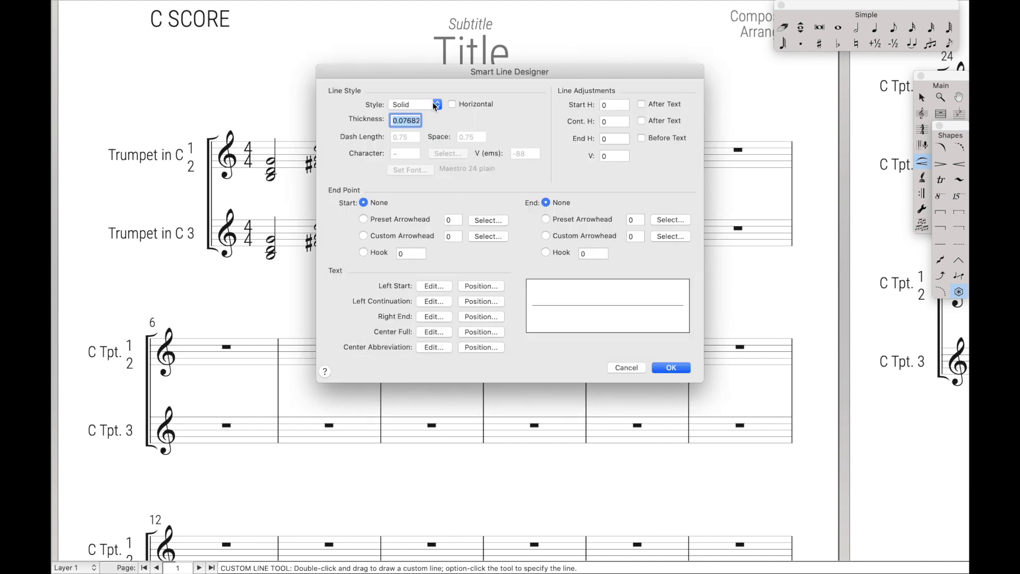
pyautogui.write('0')
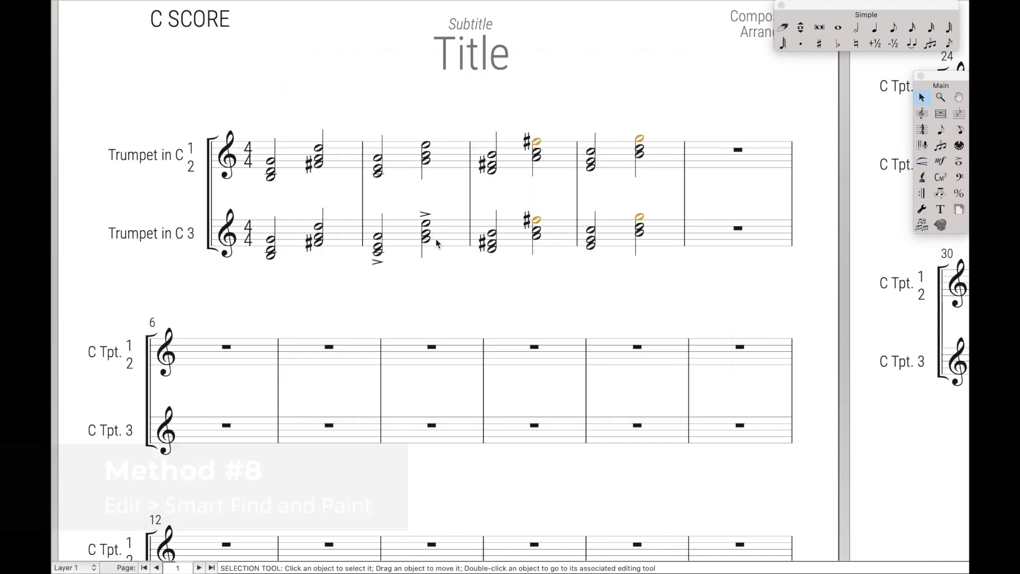
# Set measure 2 of Trumpet in C 3, with its two accents, as the SmartFind source region
pyautogui.click(437, 243)
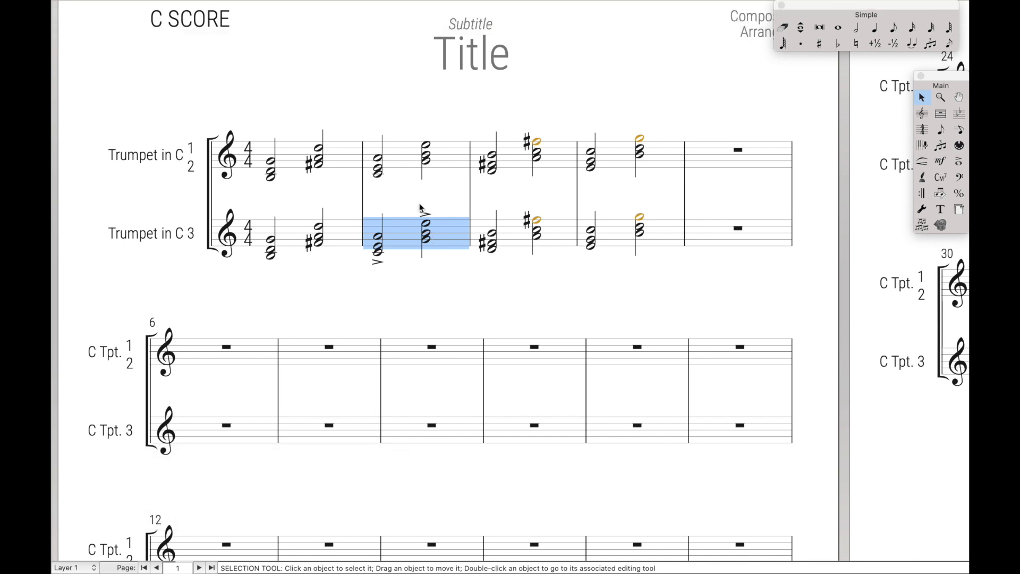
pyautogui.click(158, 7)
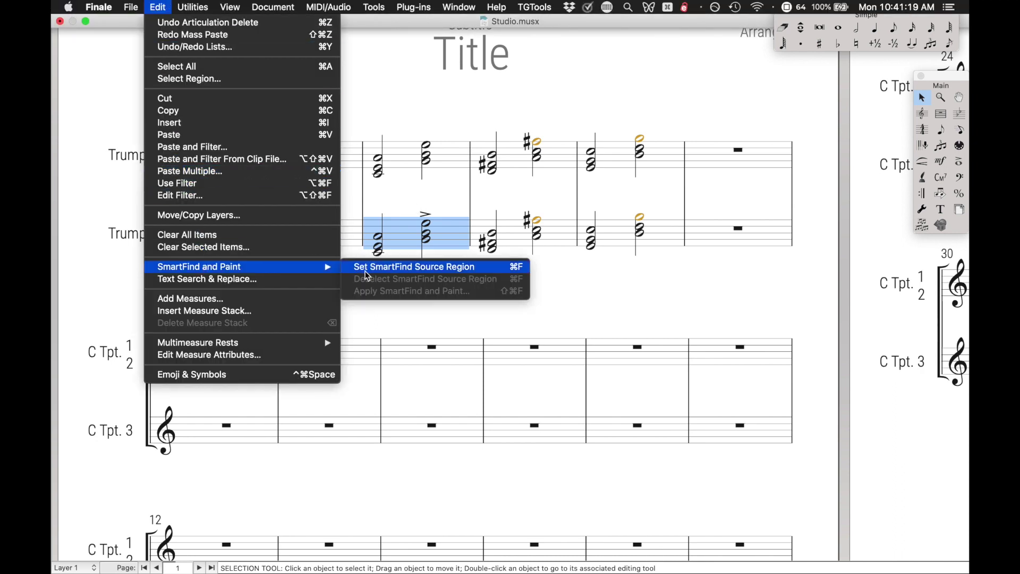
pyautogui.click(366, 271)
pyautogui.press('Escape')
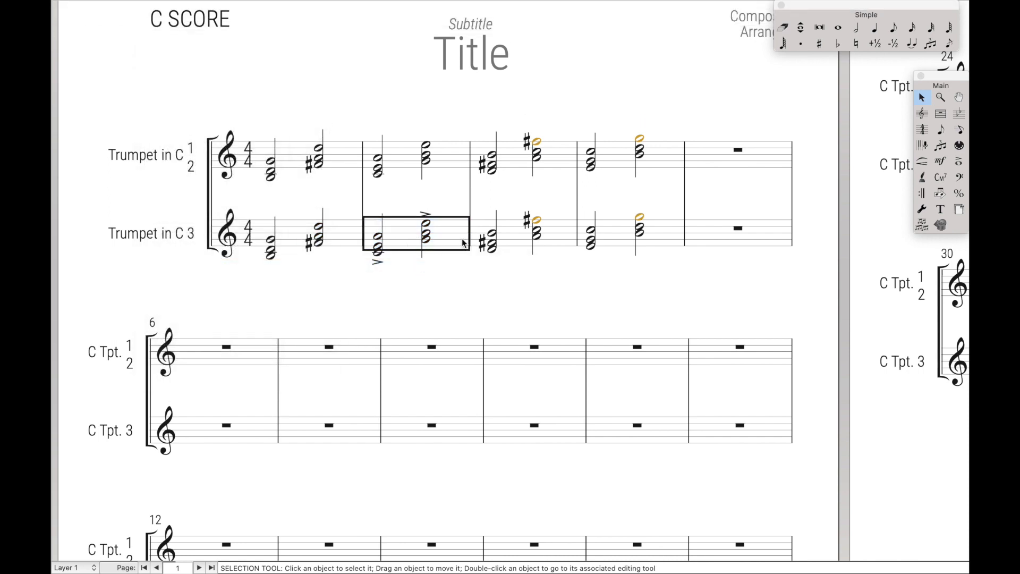
# Use Paint All to copy the source accents onto matching chords, confirming 7 patterns painted
pyautogui.press('super+alt+f')
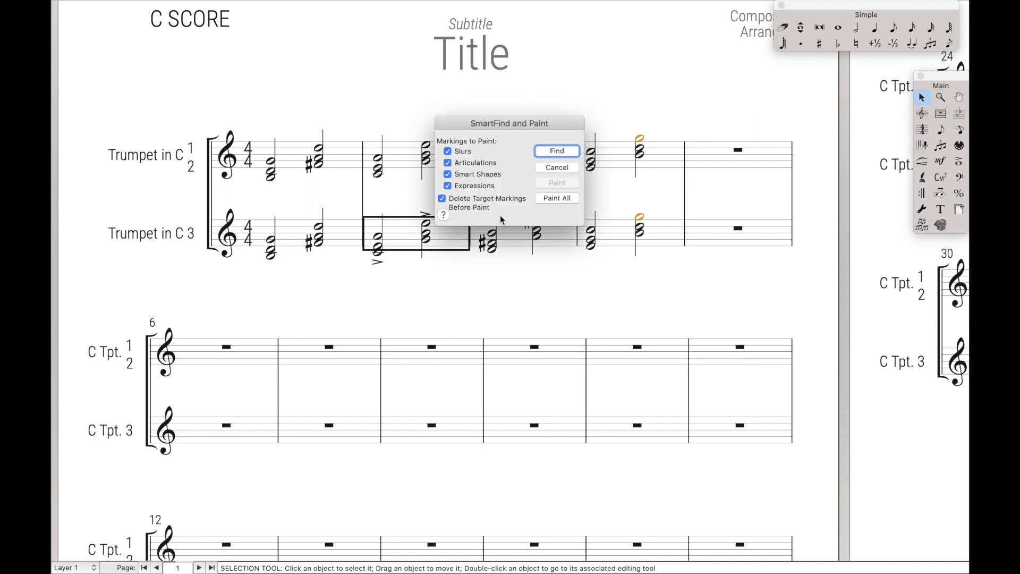
pyautogui.click(549, 201)
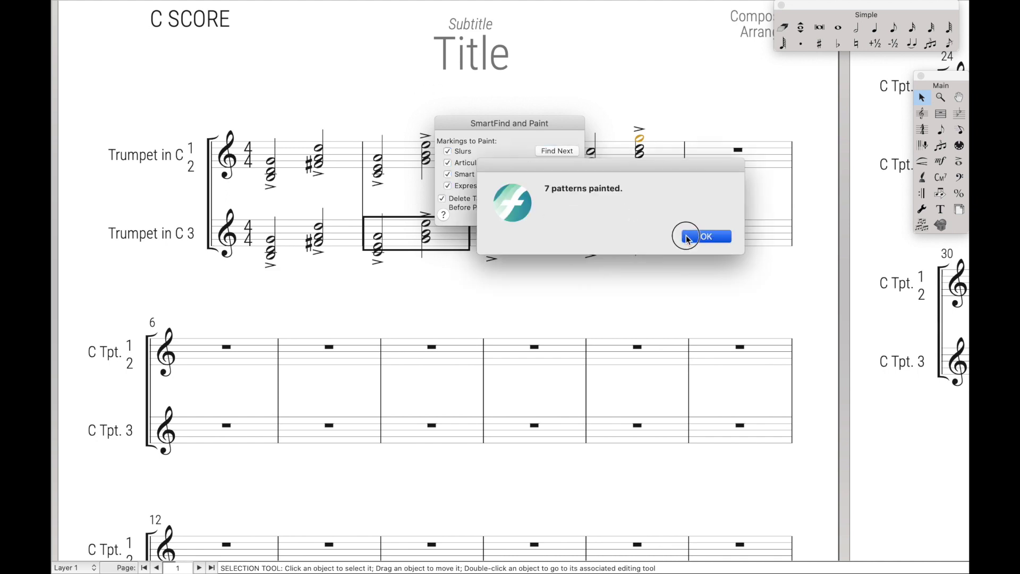
pyautogui.click(690, 234)
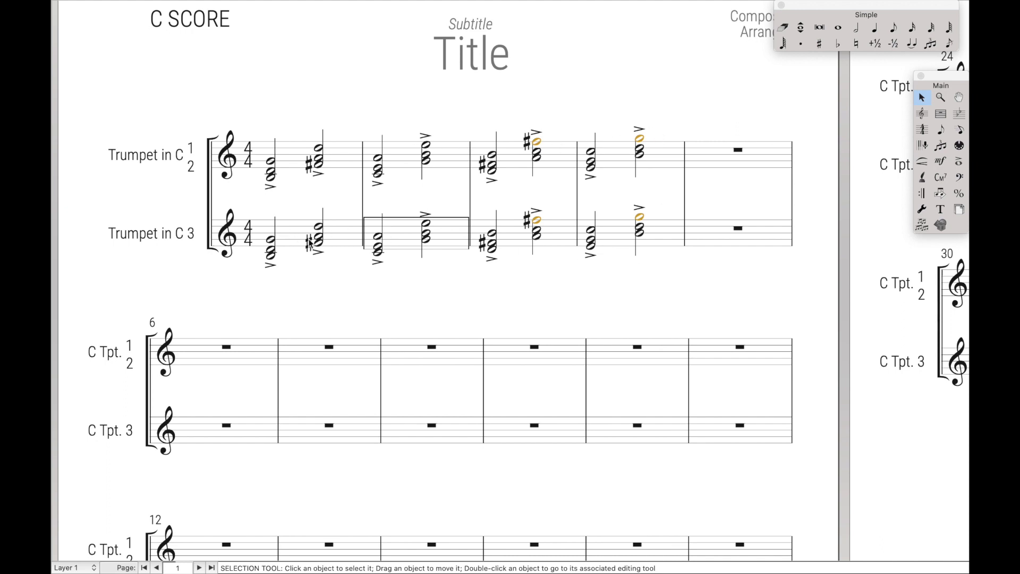
pyautogui.click(420, 281)
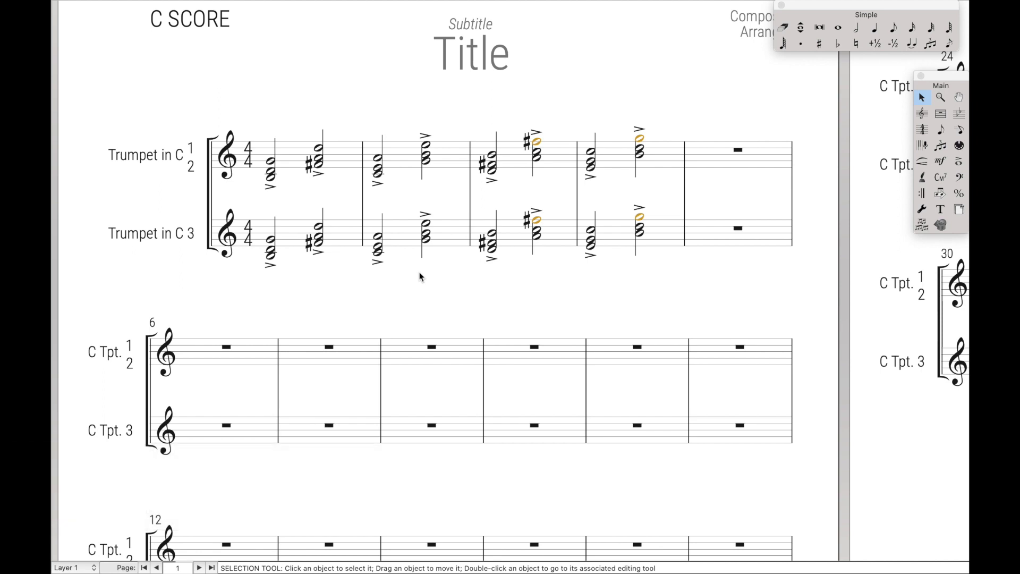
# Create a new script in the FinaleScript Palette and open it for editing
pyautogui.moveTo(348, 3)
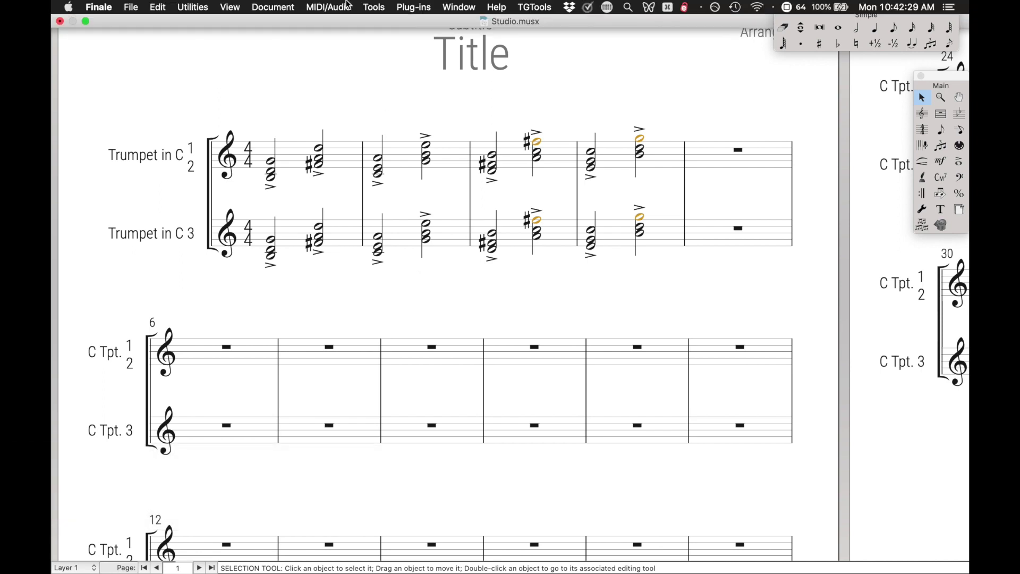
pyautogui.click(413, 6)
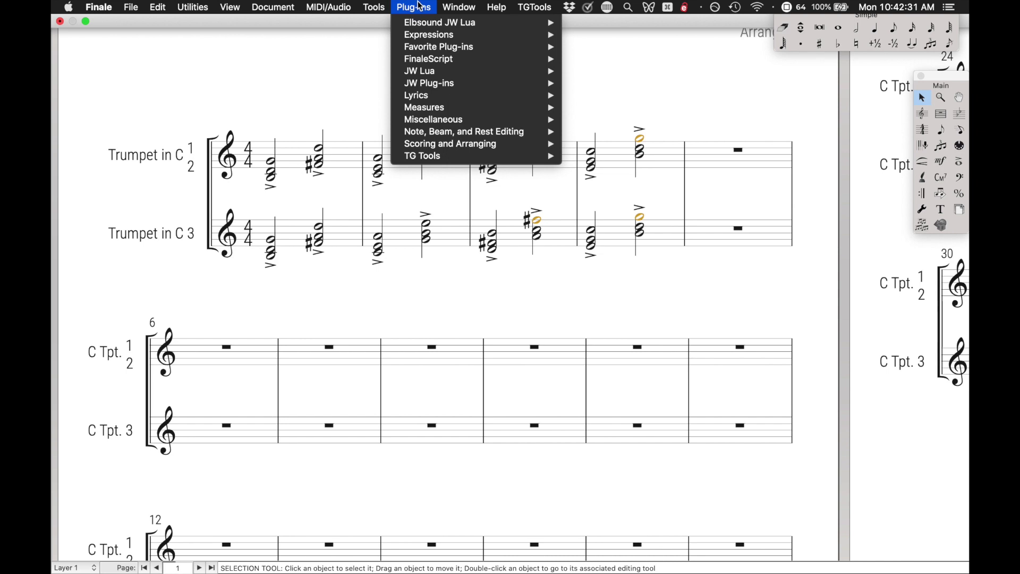
pyautogui.moveTo(409, 63)
pyautogui.click(611, 58)
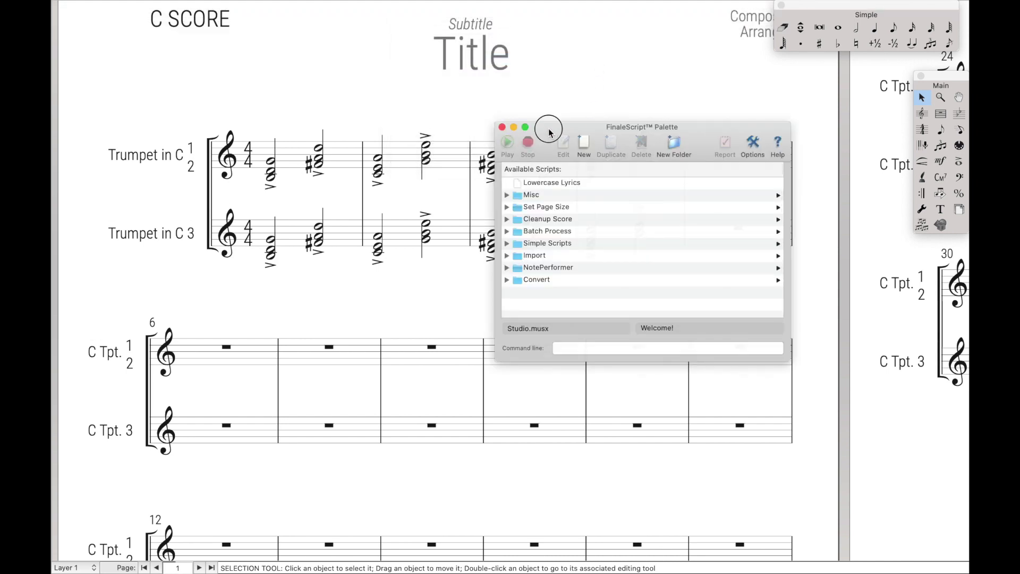
pyautogui.click(583, 149)
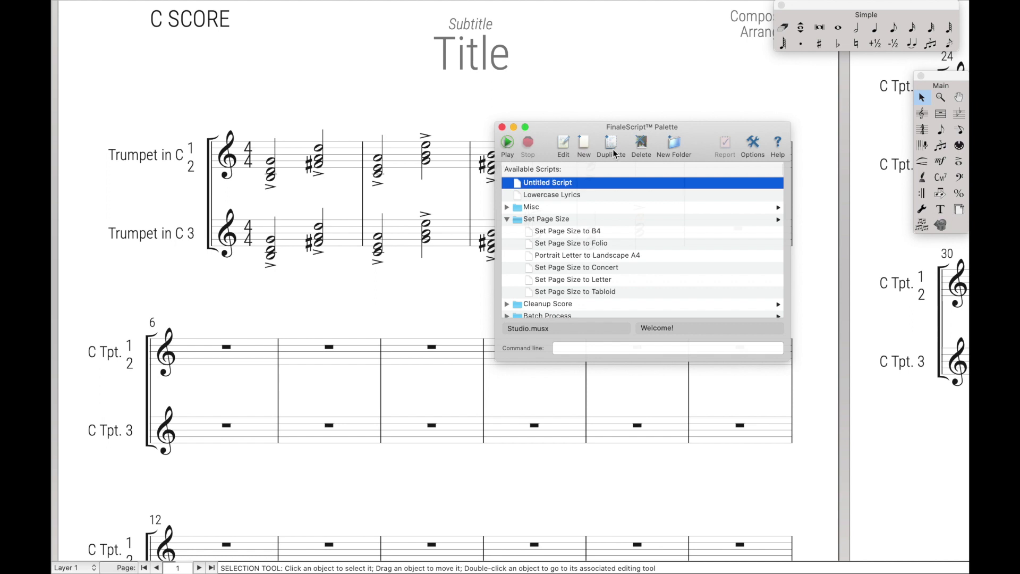
pyautogui.doubleClick(560, 187)
# Run the staccato script and begin assigning it a keyboard shortcut
pyautogui.click(321, 118)
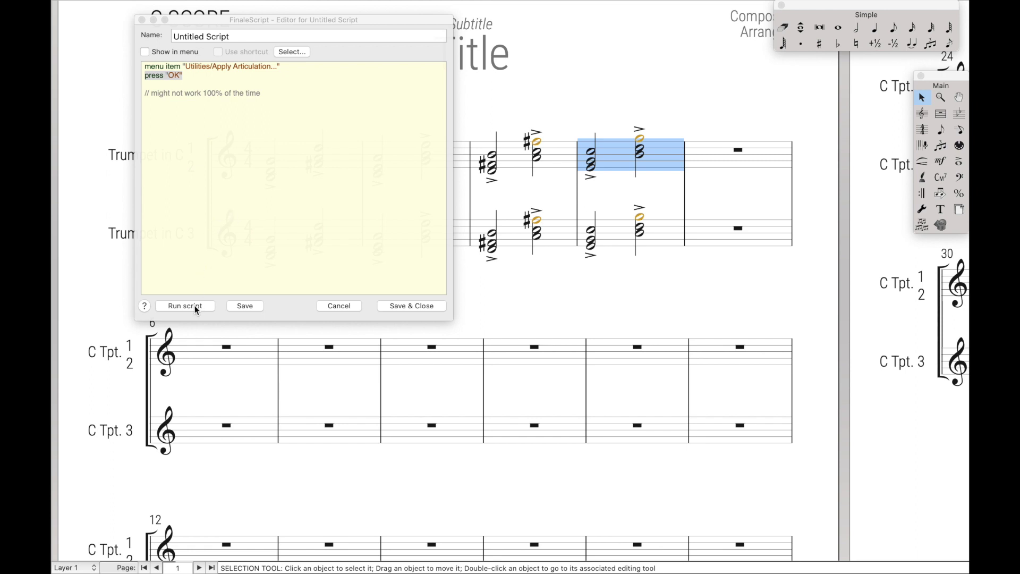
pyautogui.click(196, 307)
pyautogui.click(291, 51)
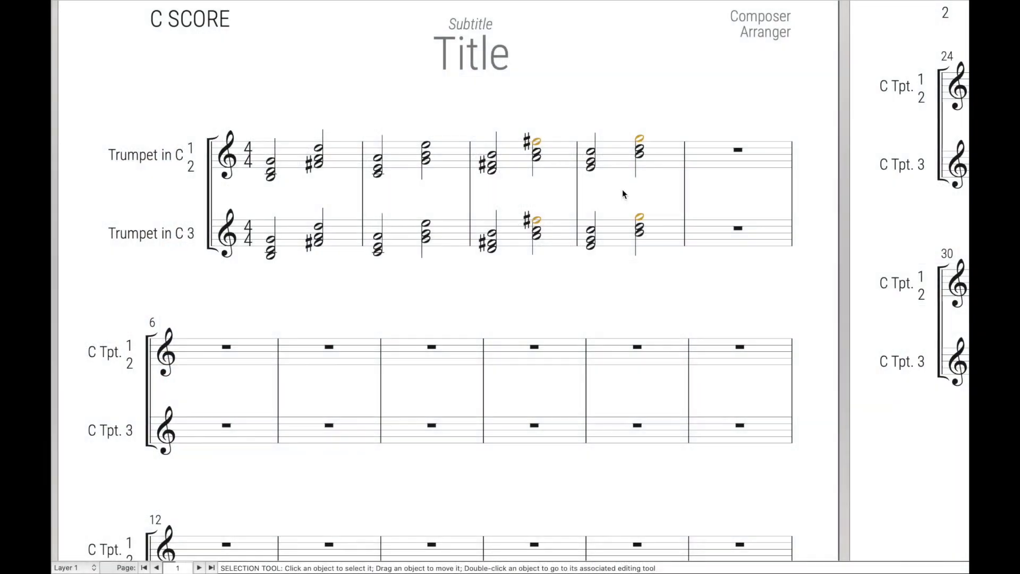
# Add staccato dots to both chords in measure 4 of the Trumpet in C 1–2 staff using the Ctrl+Alt+S macro
pyautogui.click(603, 158)
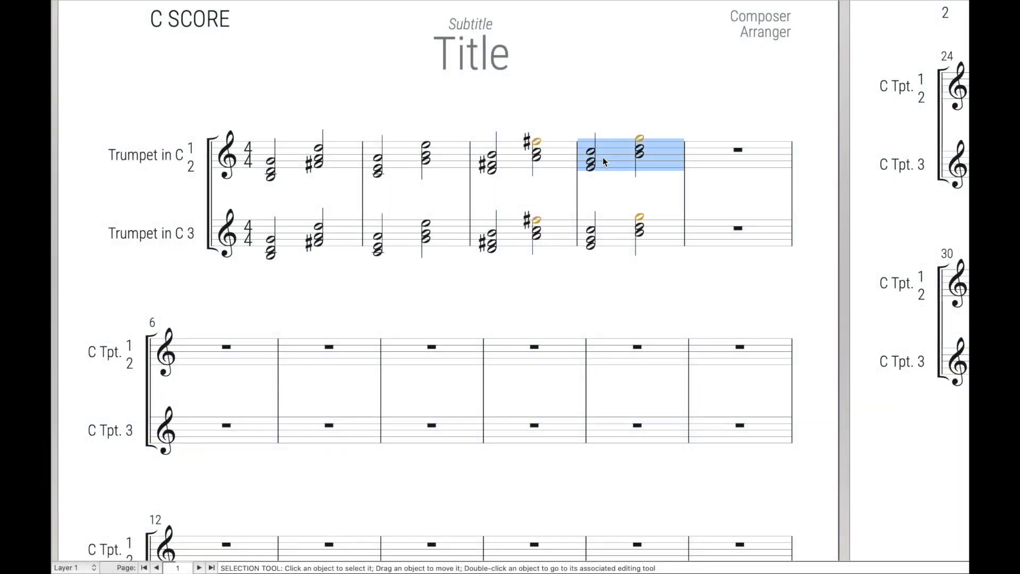
pyautogui.hotkey('ctrl', 'alt', 's')
pyautogui.click(432, 255)
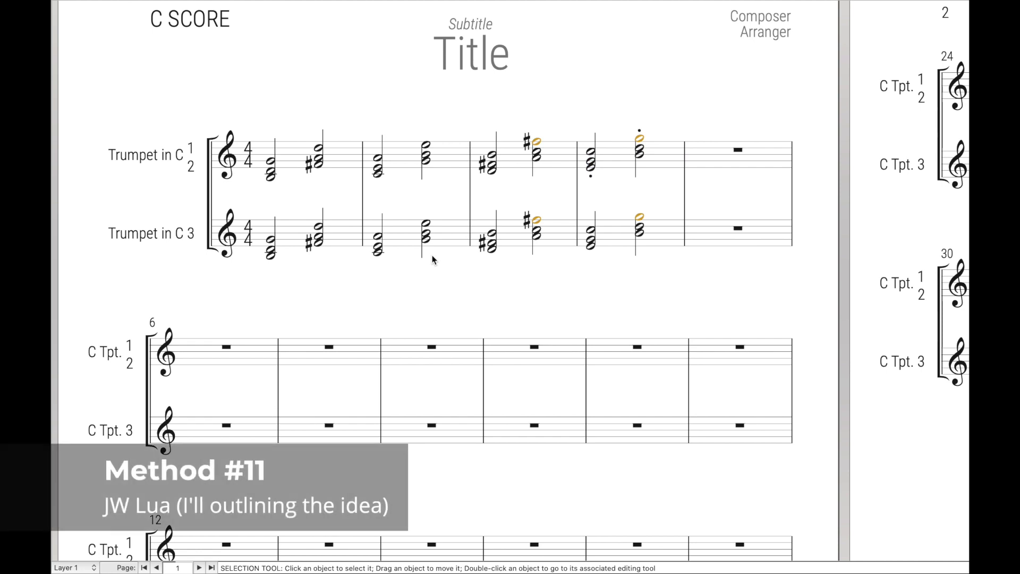
# Open the JW Lua Class Browser from the Development tab
pyautogui.hotkey('ctrl', 'alt', 'l')
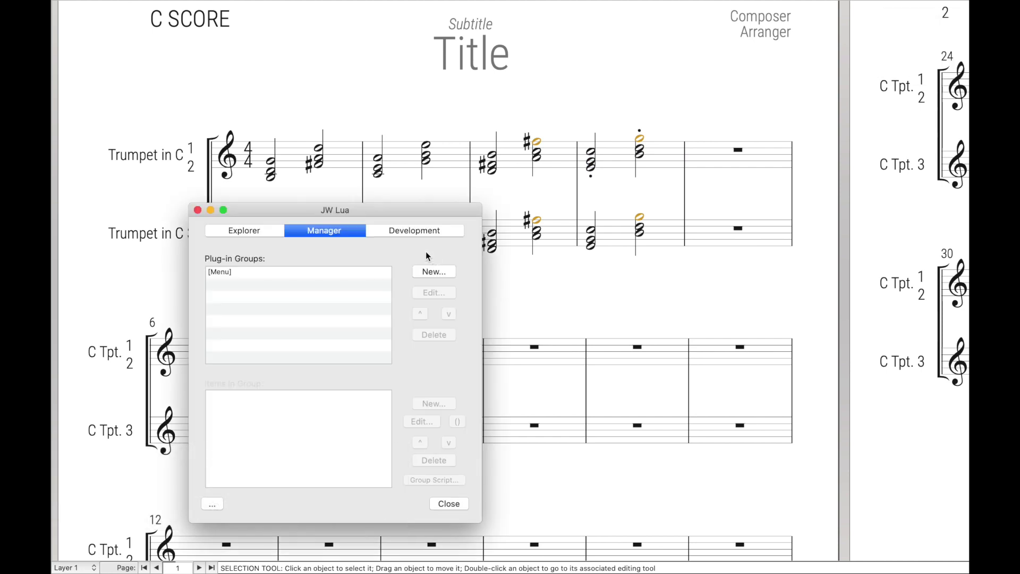
pyautogui.click(390, 229)
pyautogui.moveTo(381, 211); pyautogui.dragTo(566, 38)
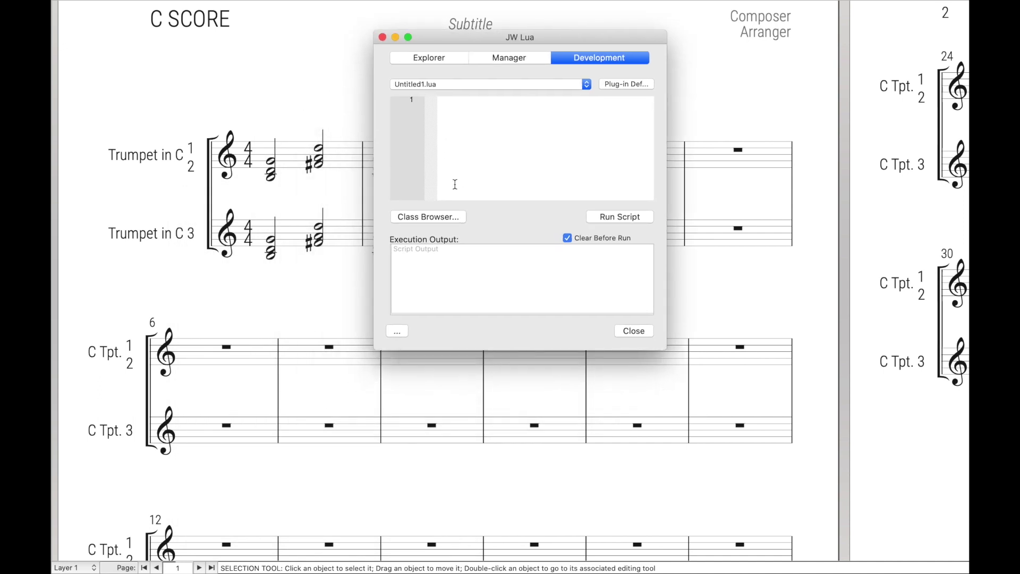
pyautogui.click(419, 216)
# Search the classes for 'artic', then 'entry', and view FCNoteEntry's AddArticulations method
pyautogui.click(266, 96)
pyautogui.write('ar')
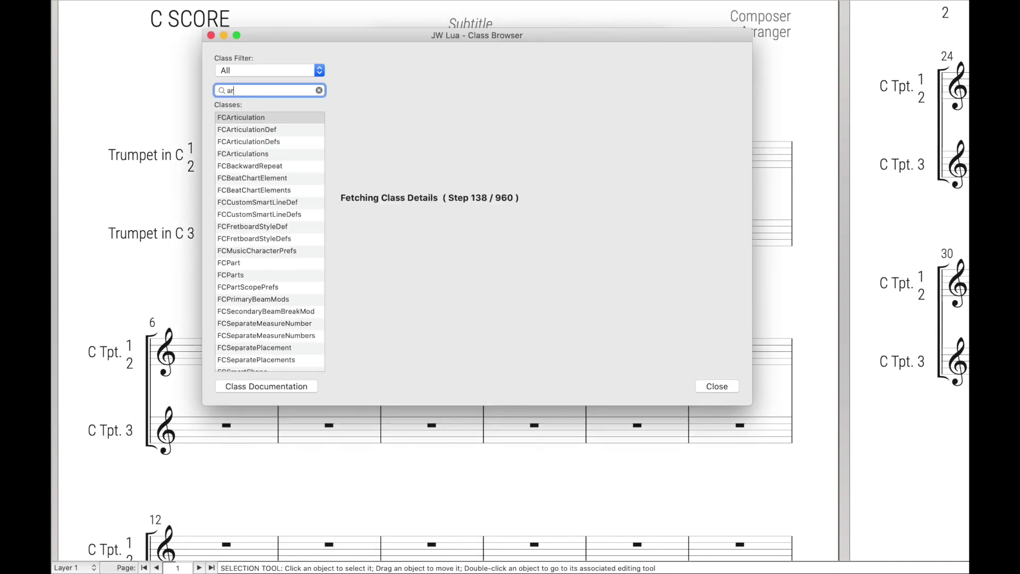
pyautogui.write('tic')
pyautogui.click(253, 118)
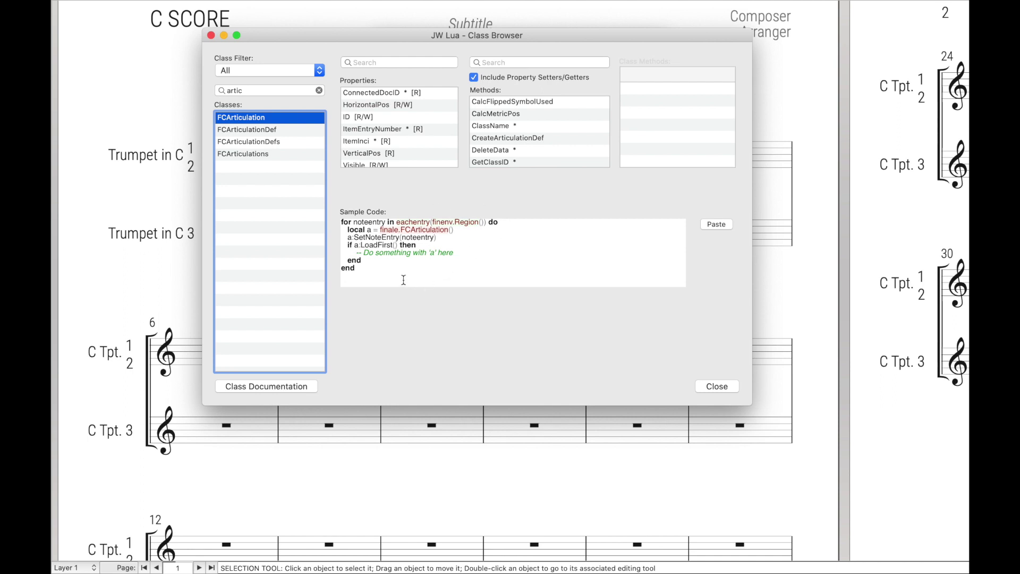
pyautogui.doubleClick(285, 92)
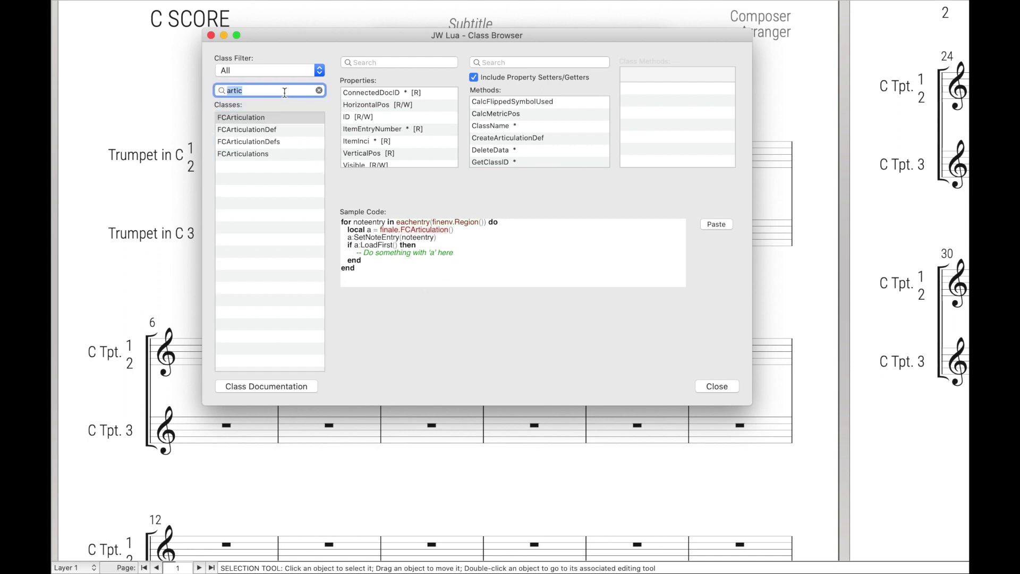
pyautogui.write('entry')
pyautogui.click(258, 141)
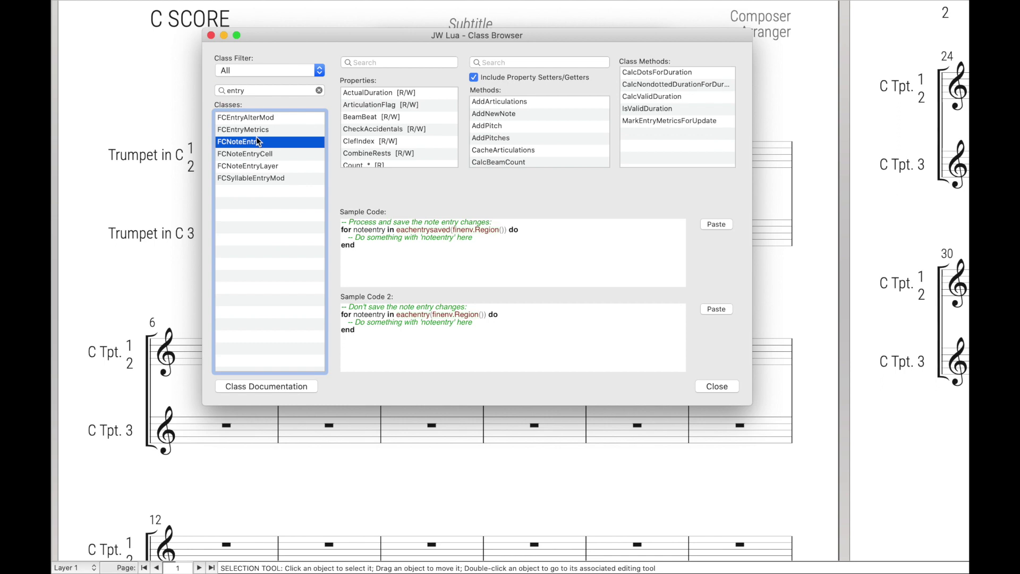
pyautogui.click(506, 106)
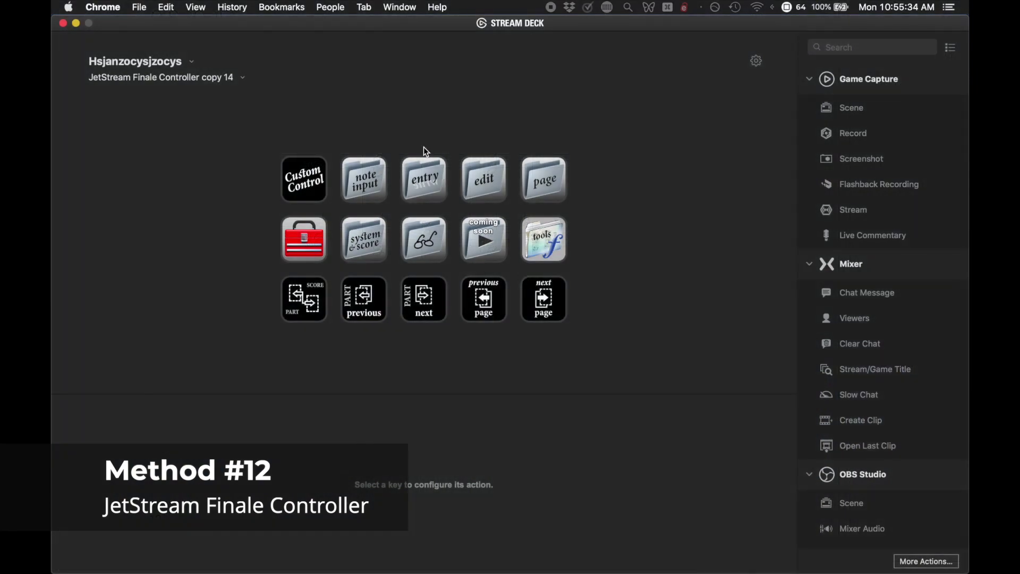
# Browse the entry and articulations key folders, including the '...' and scoops & falls pages, ending on articulations
pyautogui.doubleClick(424, 183)
pyautogui.doubleClick(364, 181)
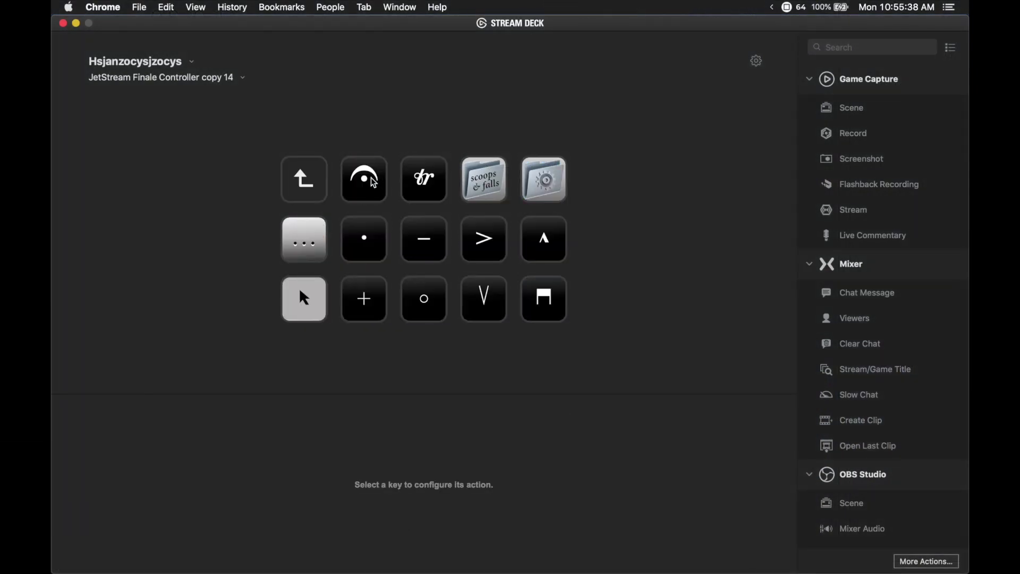
pyautogui.doubleClick(321, 233)
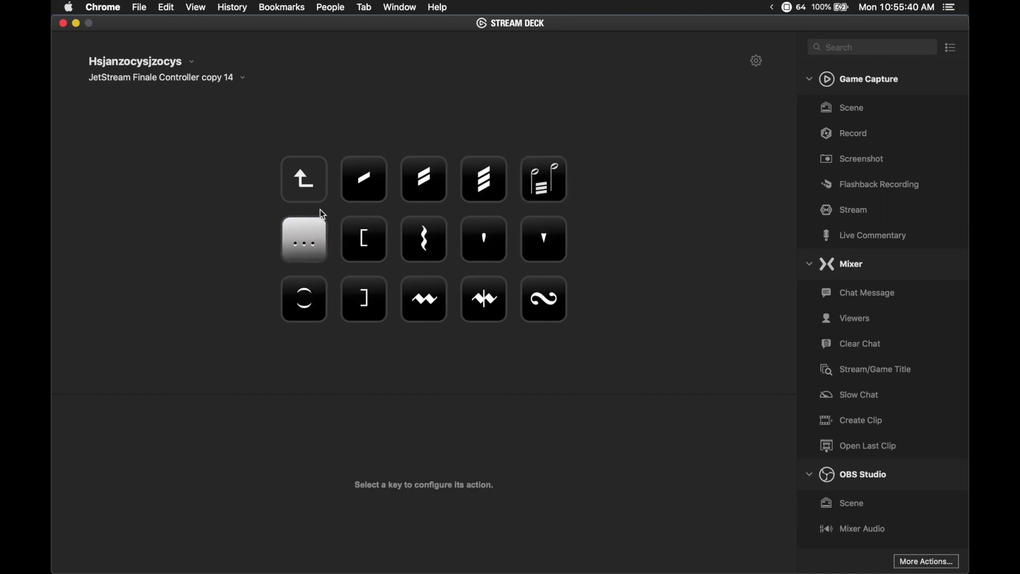
pyautogui.doubleClick(321, 226)
pyautogui.doubleClick(314, 192)
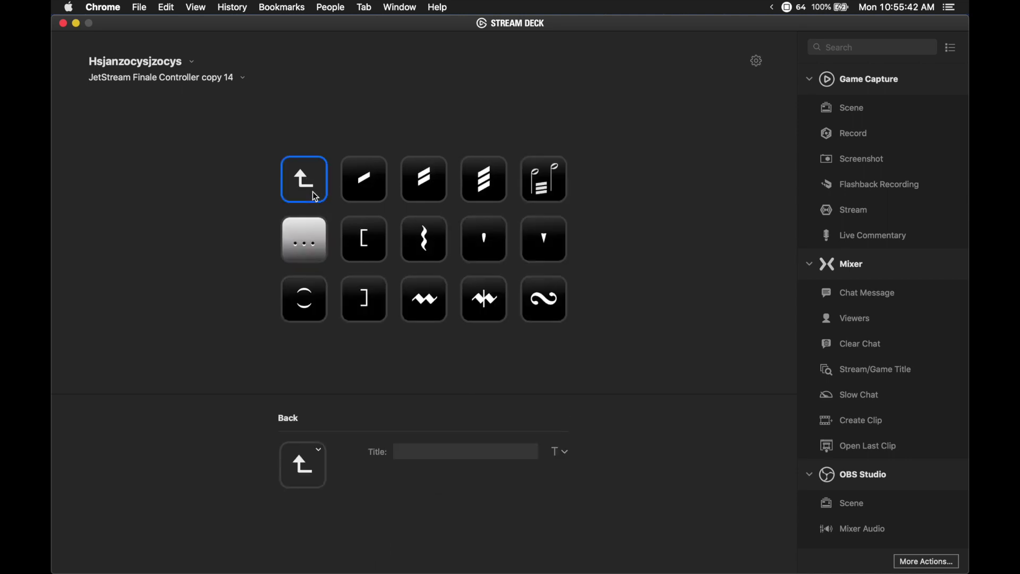
pyautogui.doubleClick(316, 198)
pyautogui.doubleClick(484, 179)
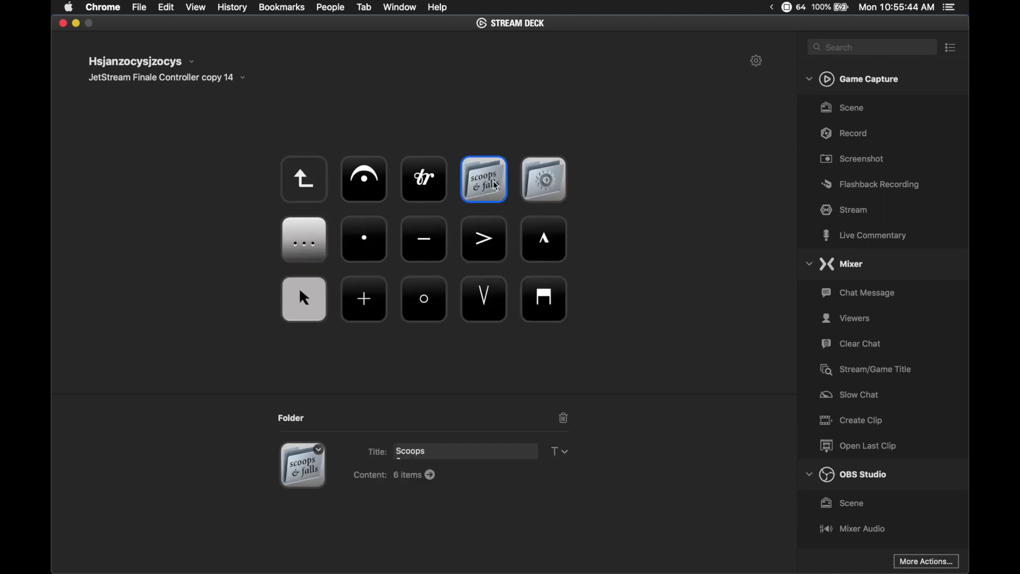
pyautogui.doubleClick(301, 178)
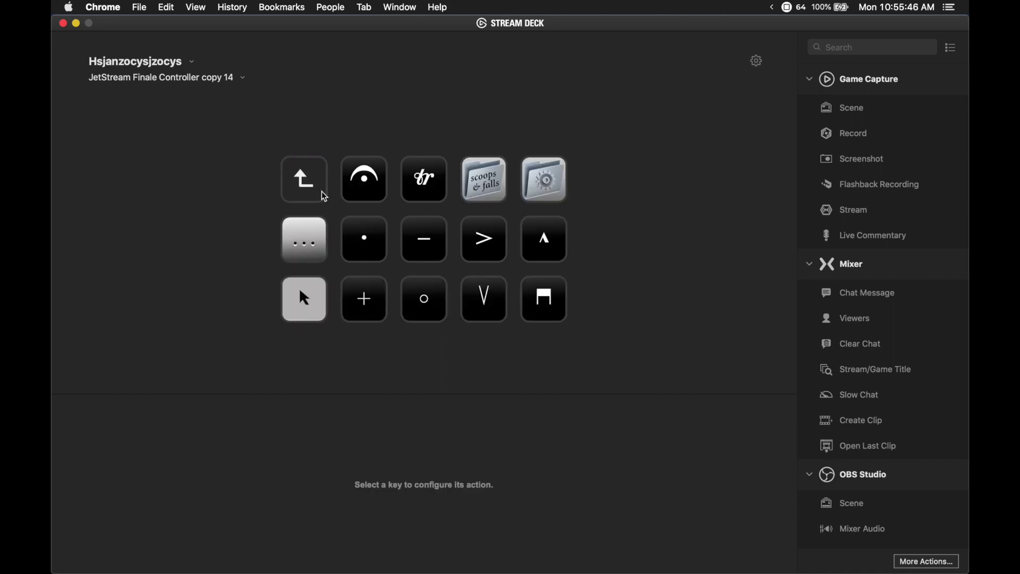